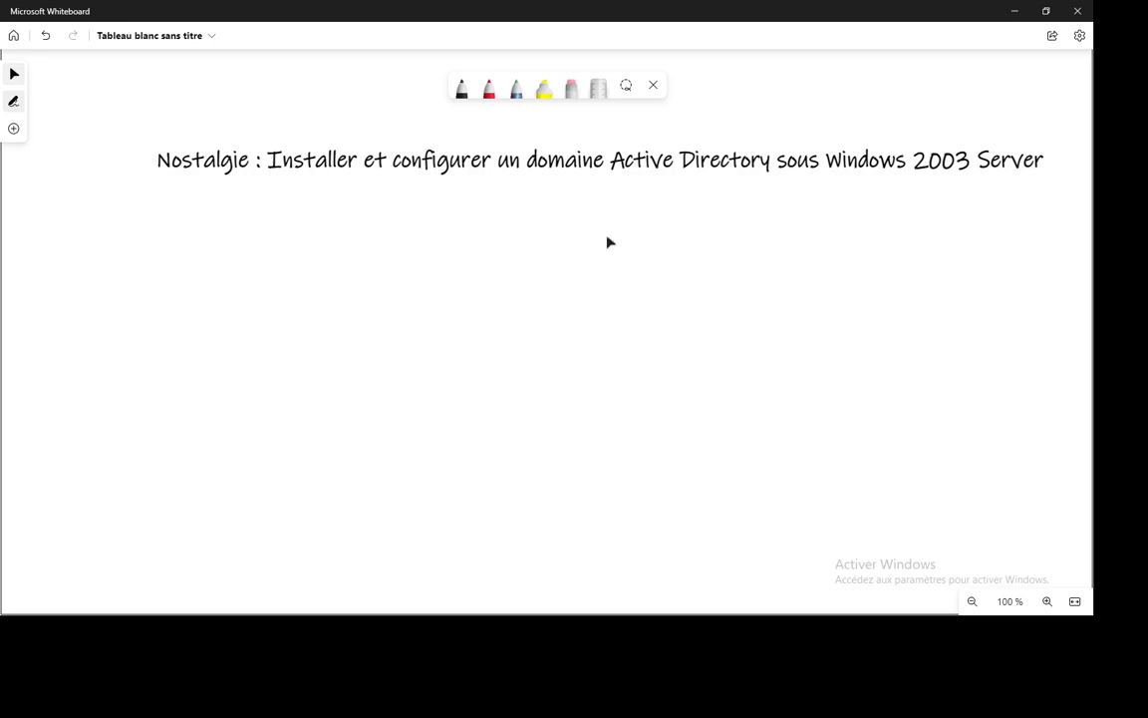
- Switch to the Windows Server 2003 virtual machine in VMware Workstation and log on as Administrateur with the account password
key(alt+Tab)
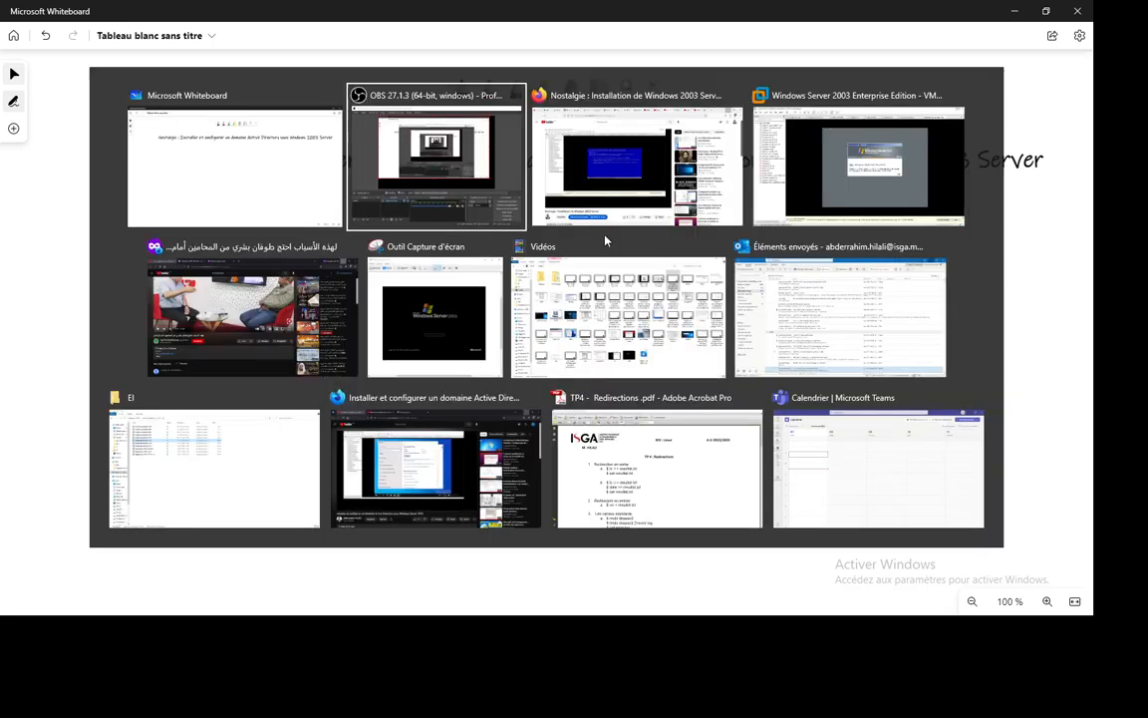
key(alt+Tab)
key(alt+Tab)
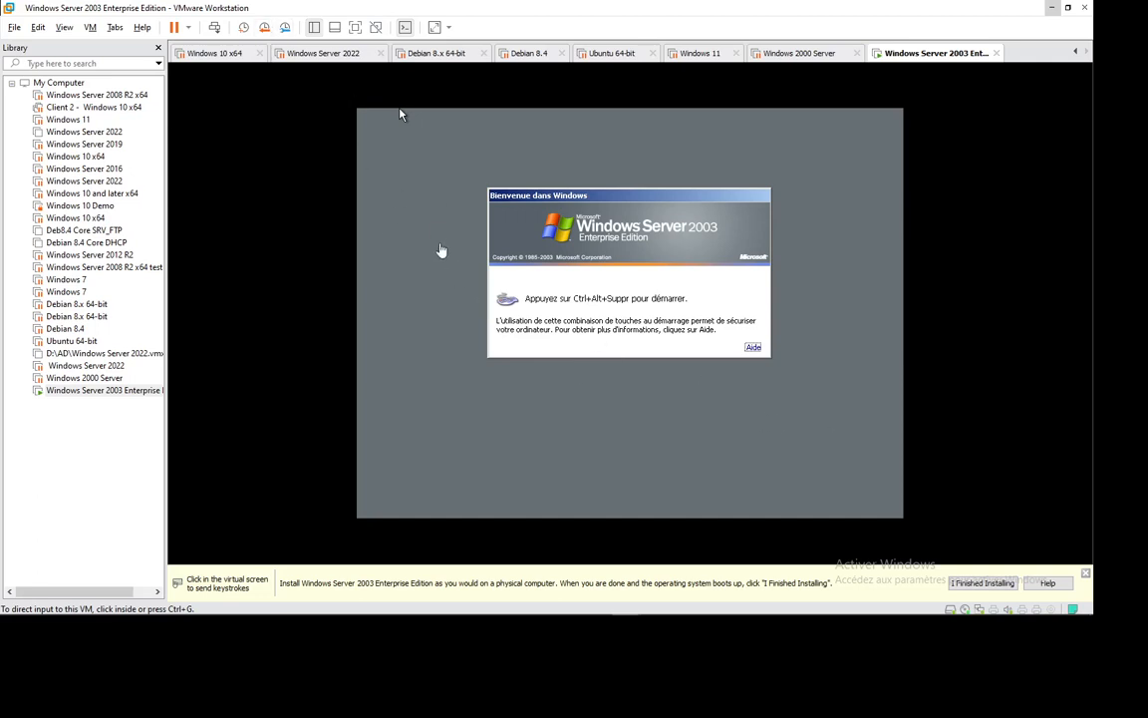
click(215, 27)
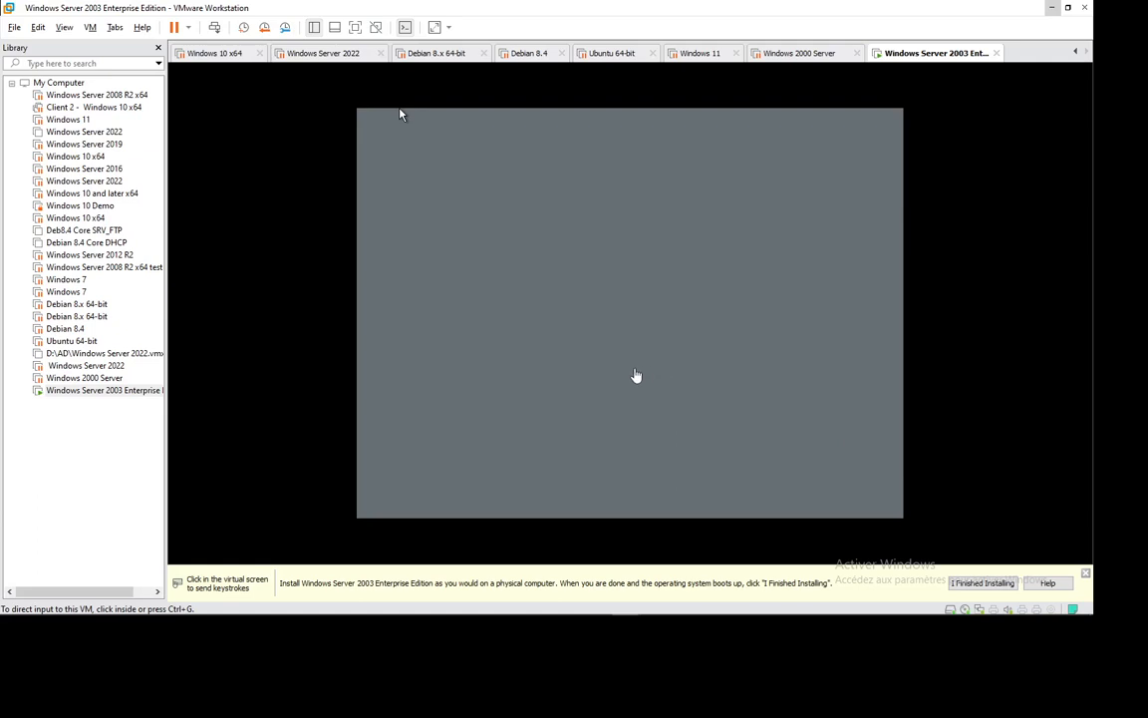
click(586, 304)
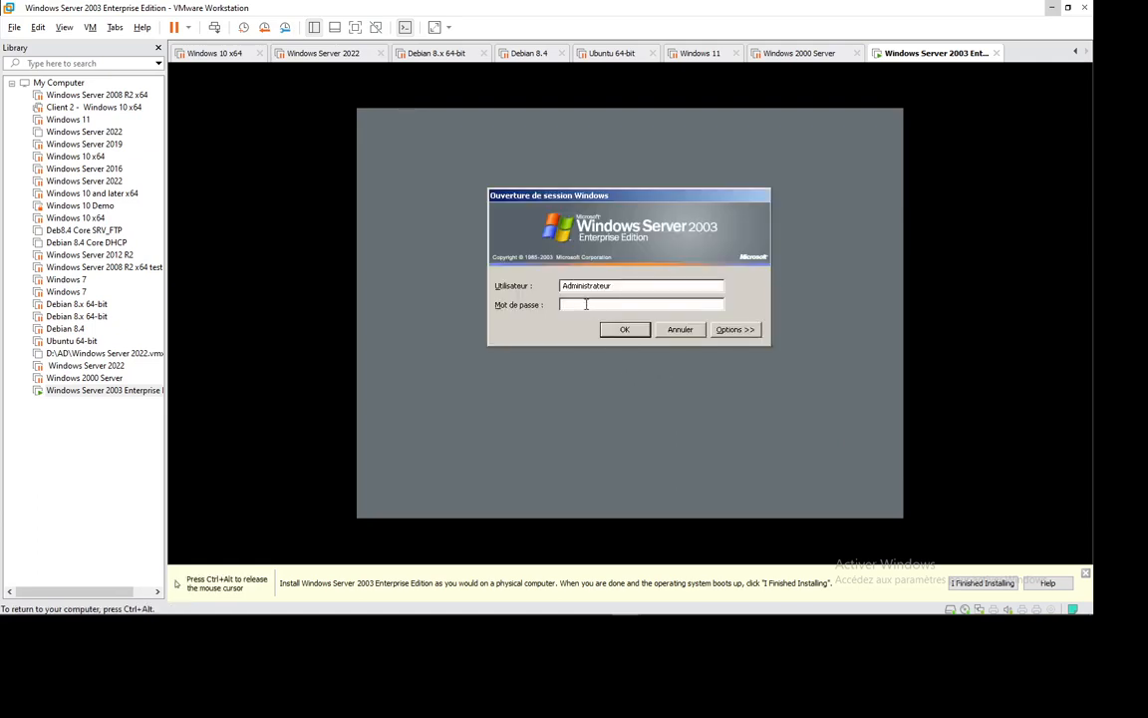
text(********)
key(Return)
mouse_move(1092, 614)
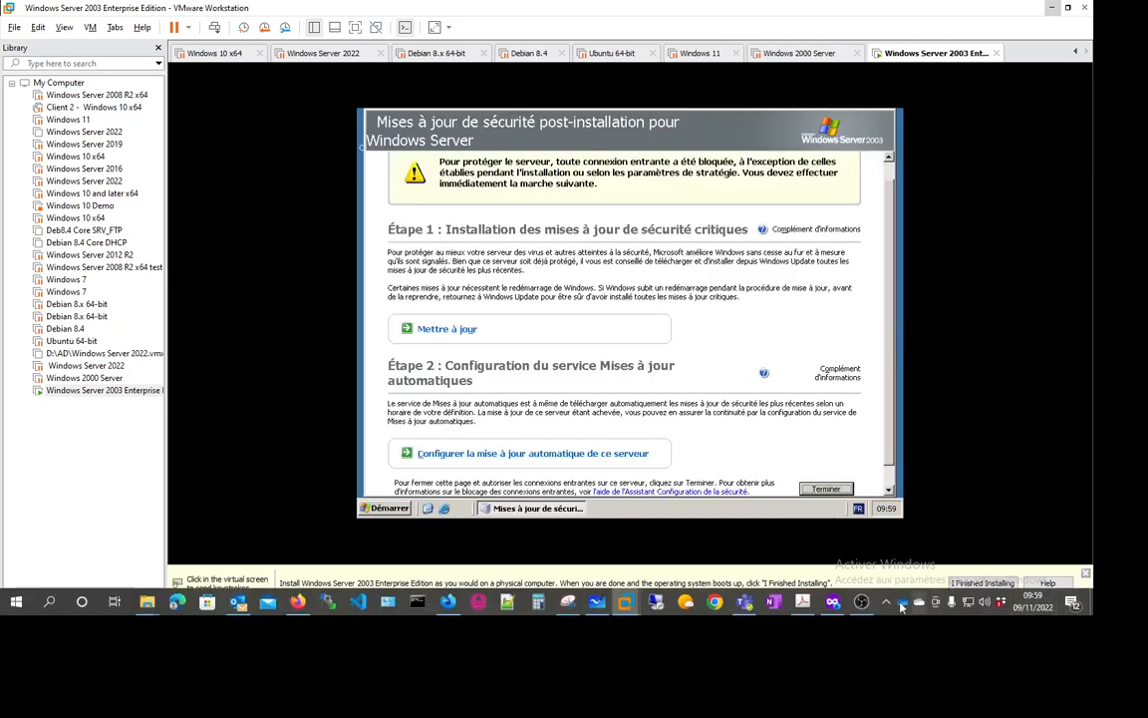
click(886, 601)
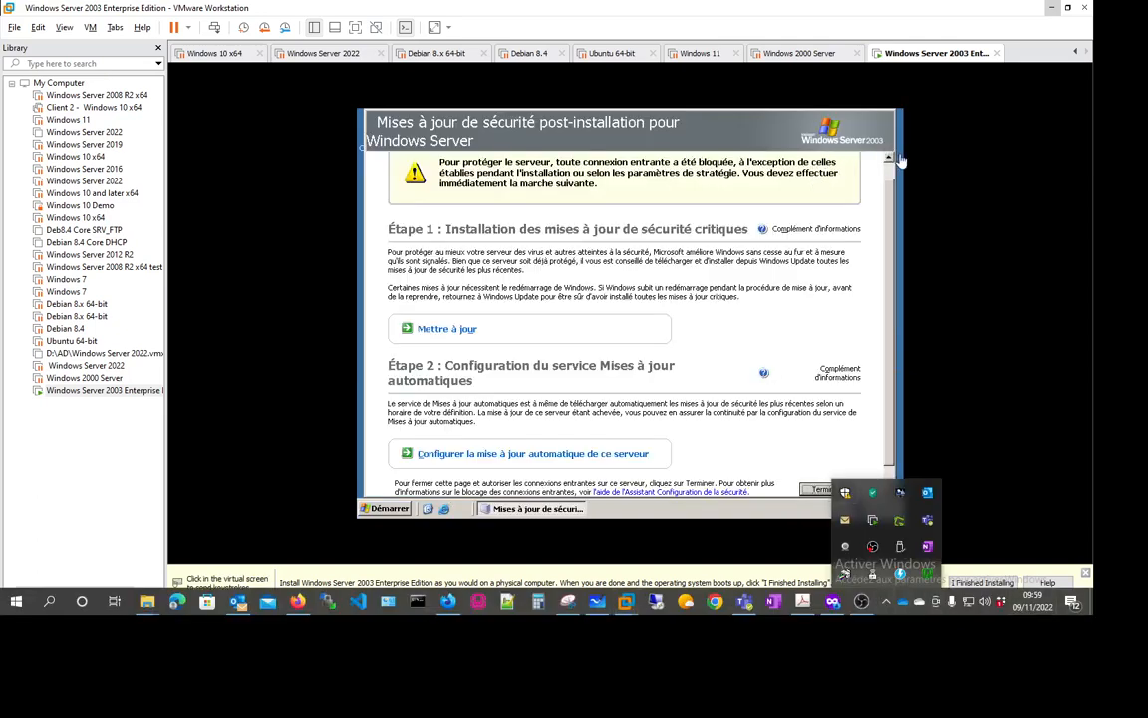
click(808, 144)
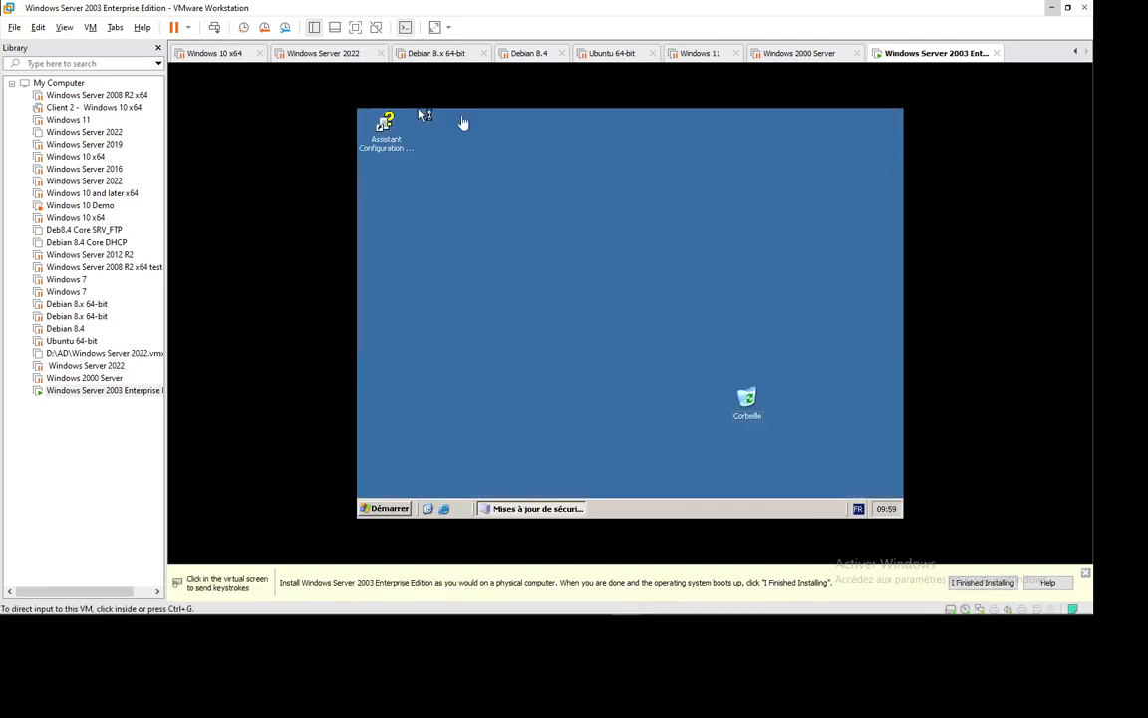
- Show the Mes documents, Poste de travail, Favoris réseau and Internet Explorer icons on the server's desktop
right_click(549, 263)
click(575, 340)
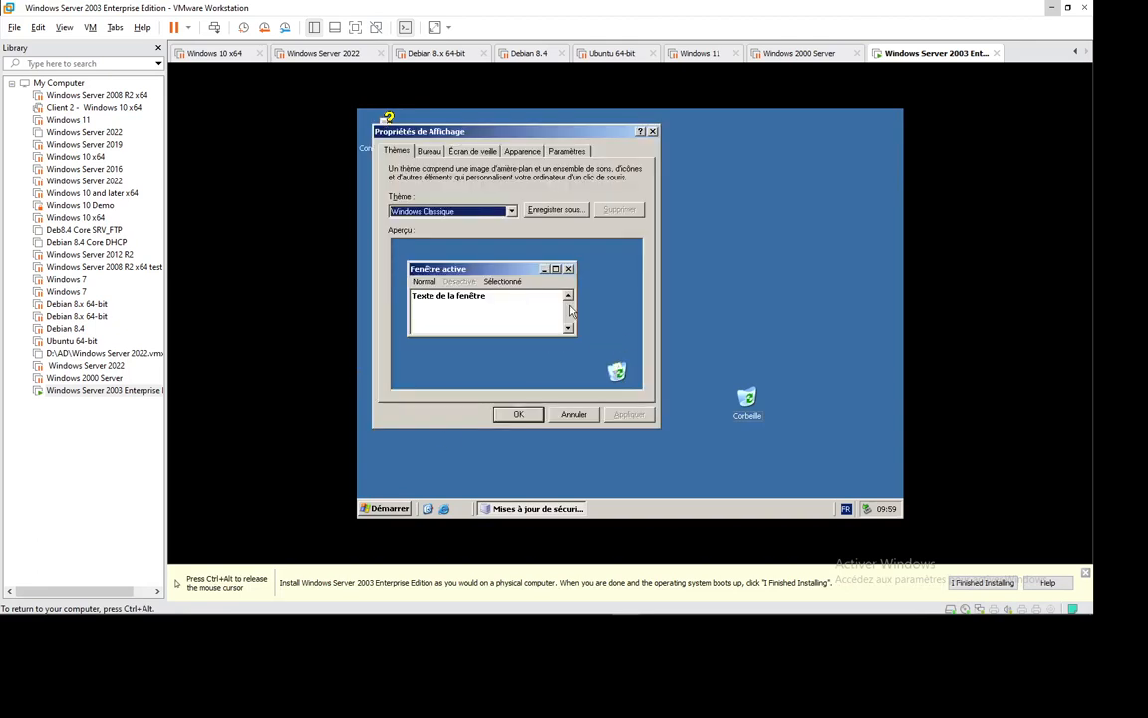
click(429, 150)
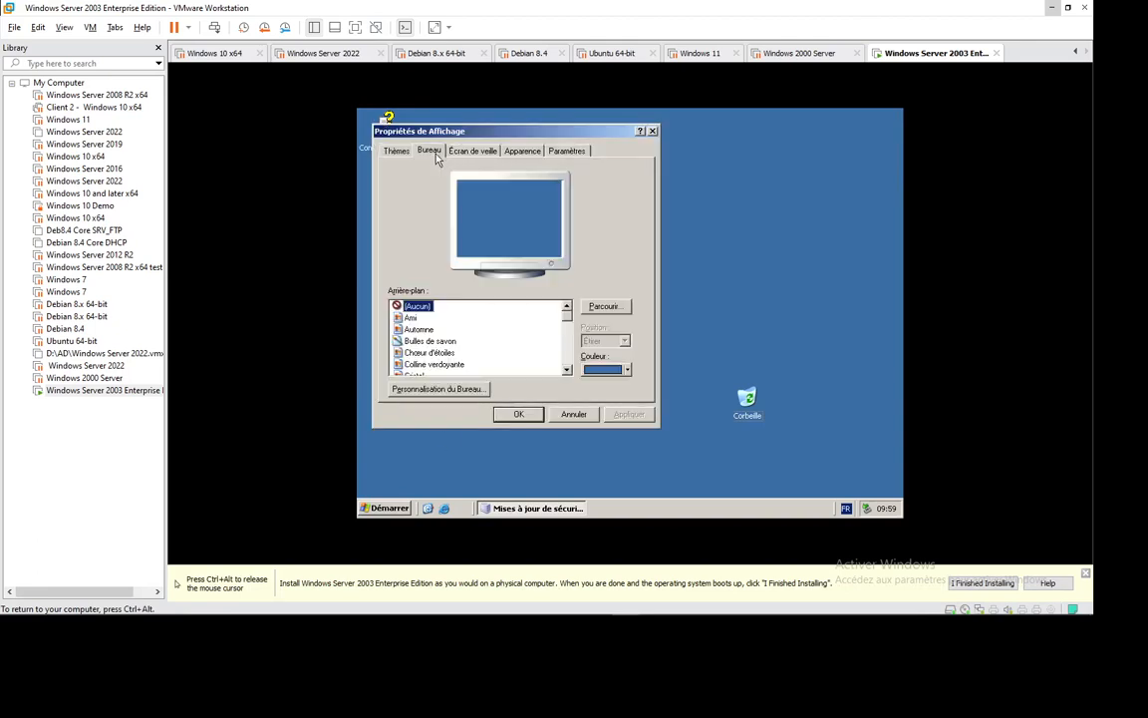
click(455, 394)
click(418, 225)
click(419, 241)
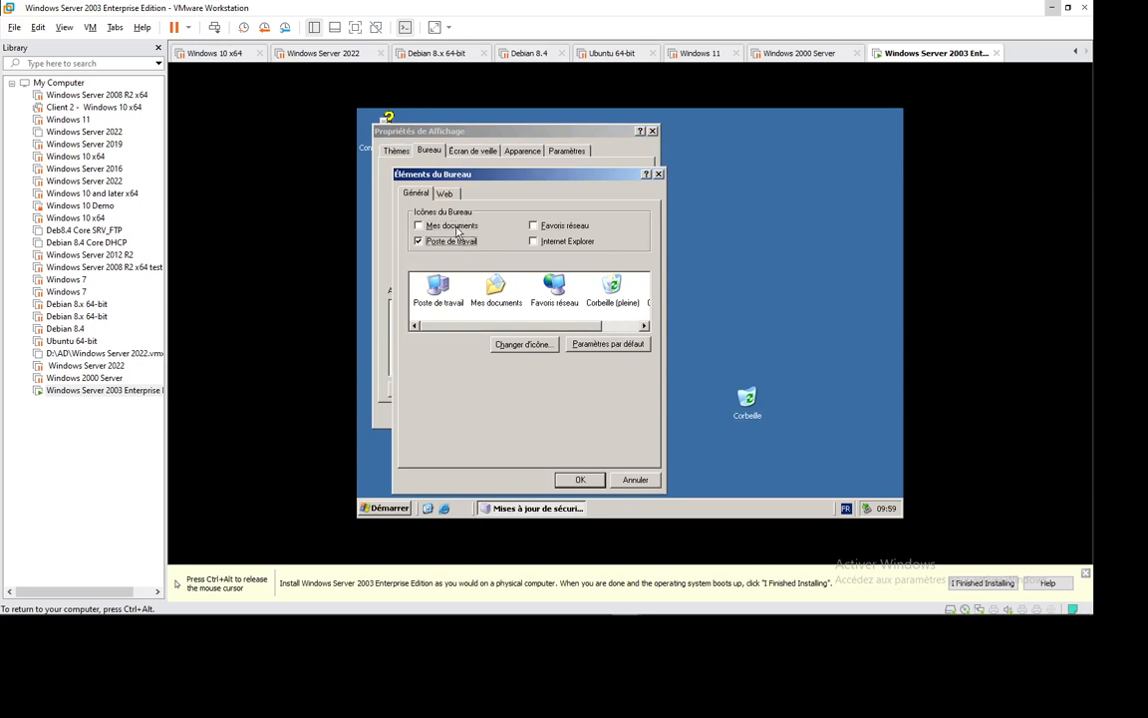
click(534, 241)
click(557, 227)
click(576, 481)
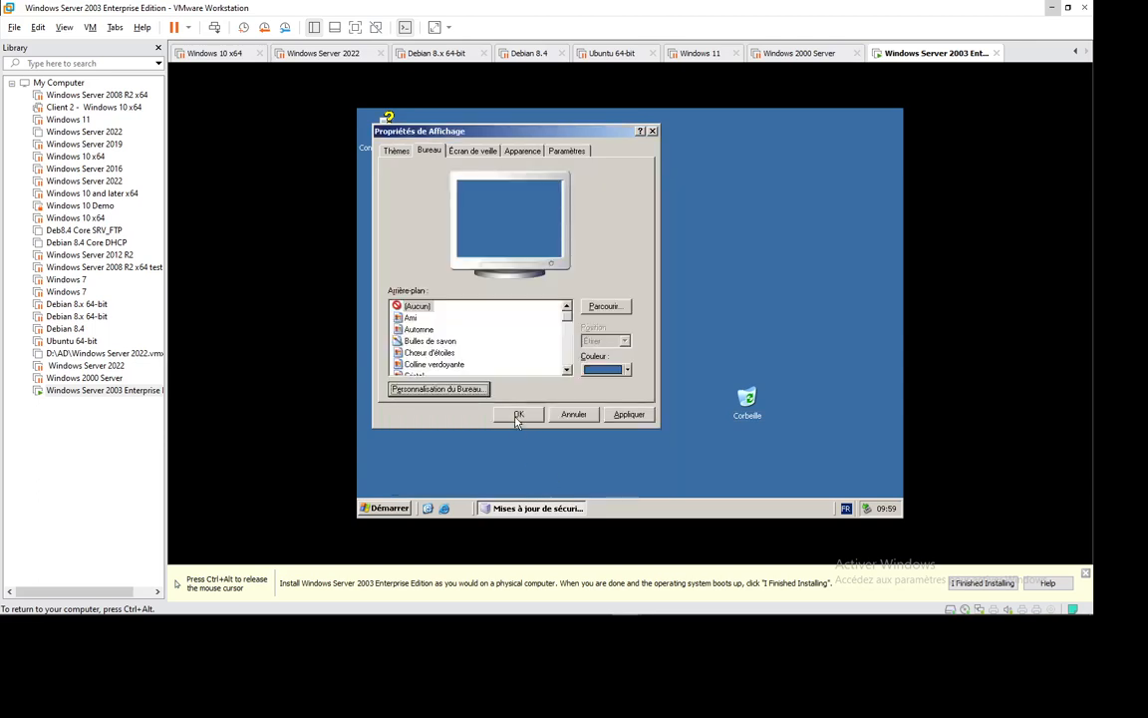
click(518, 415)
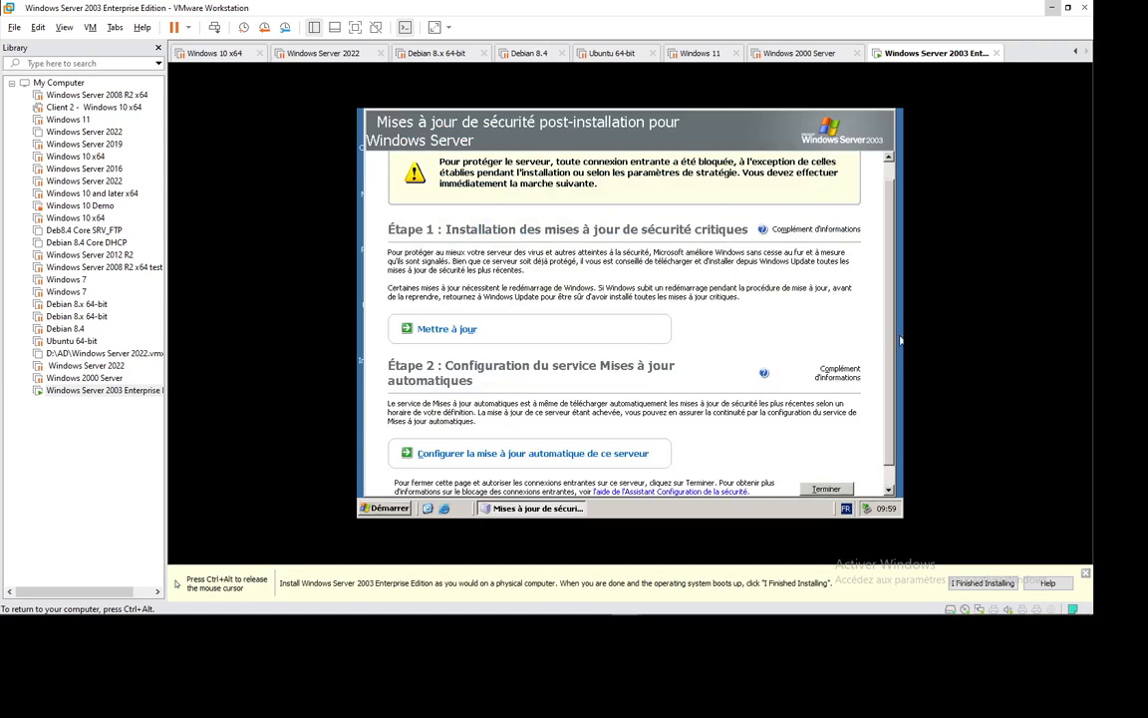
- Check the computer name and workgroup membership in the system properties of Poste de travail without changing them
key(alt+F4)
right_click(386, 241)
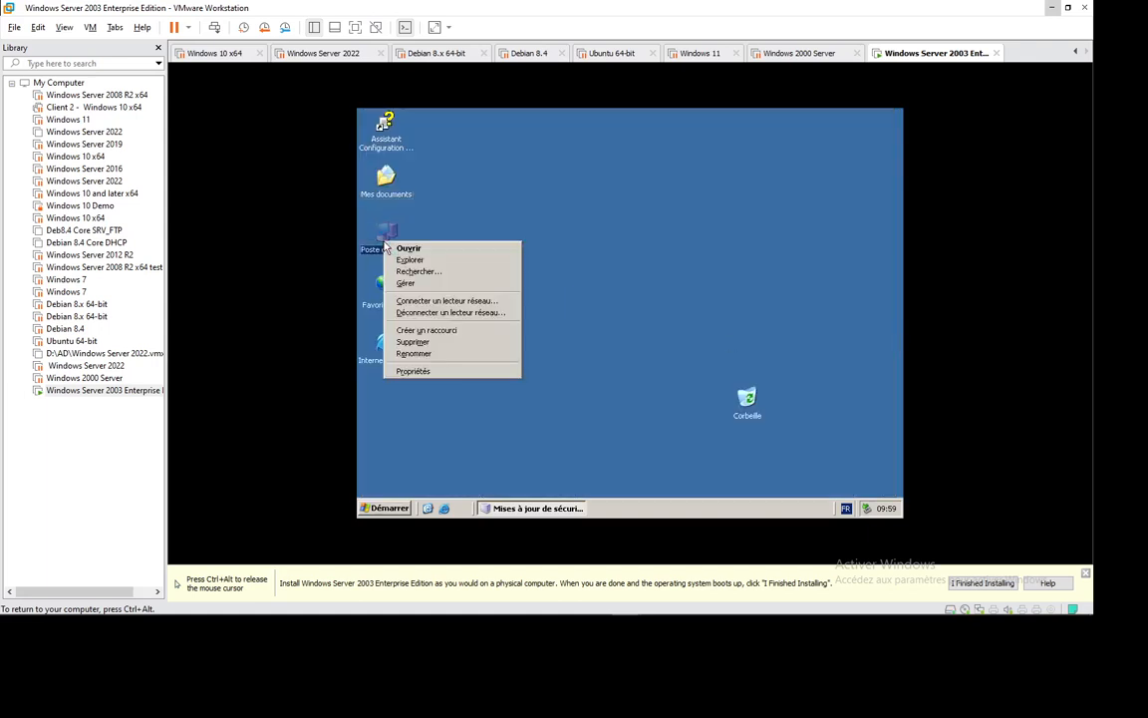
click(444, 372)
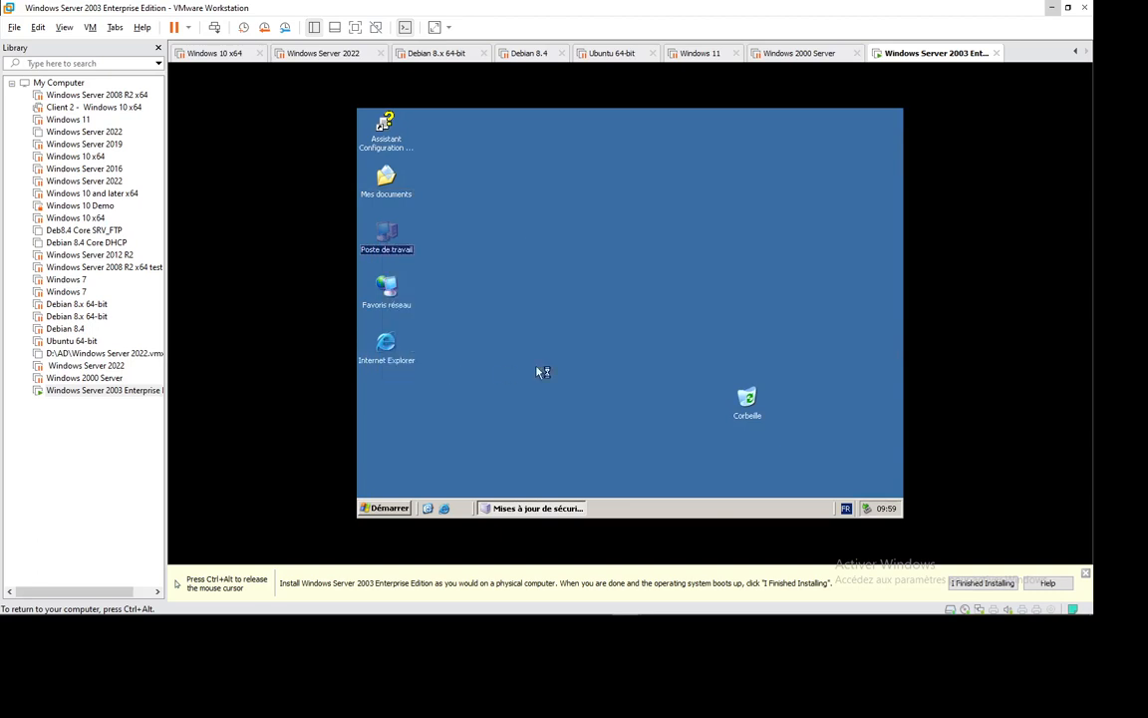
click(508, 180)
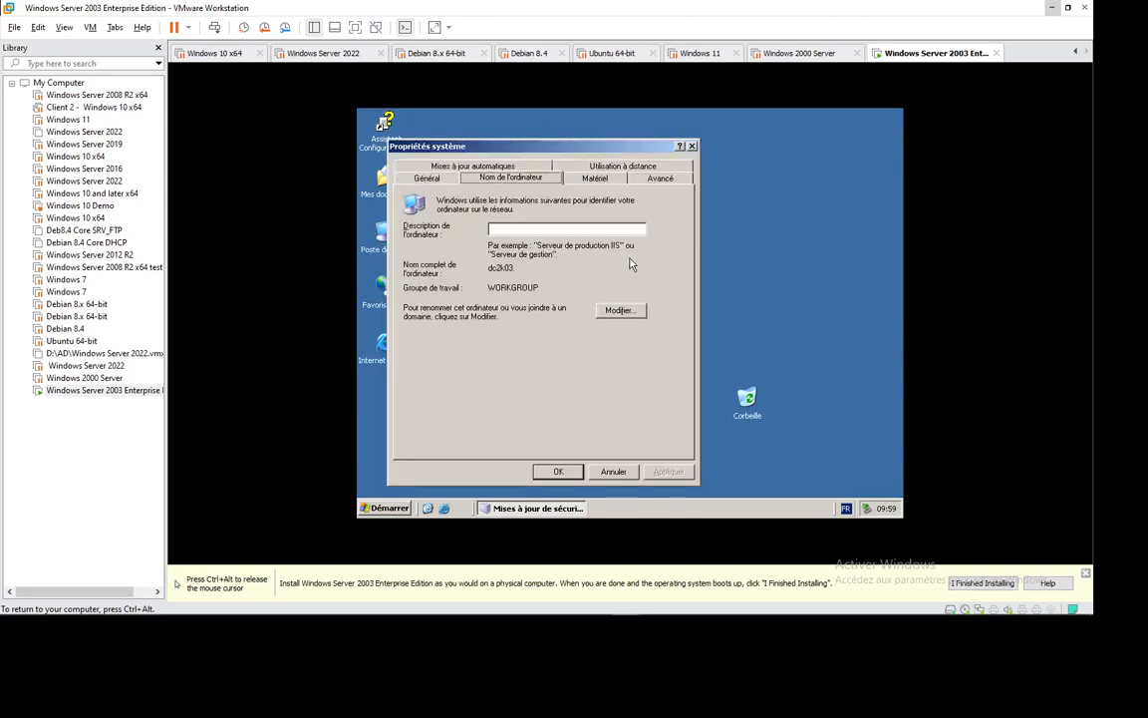
click(623, 310)
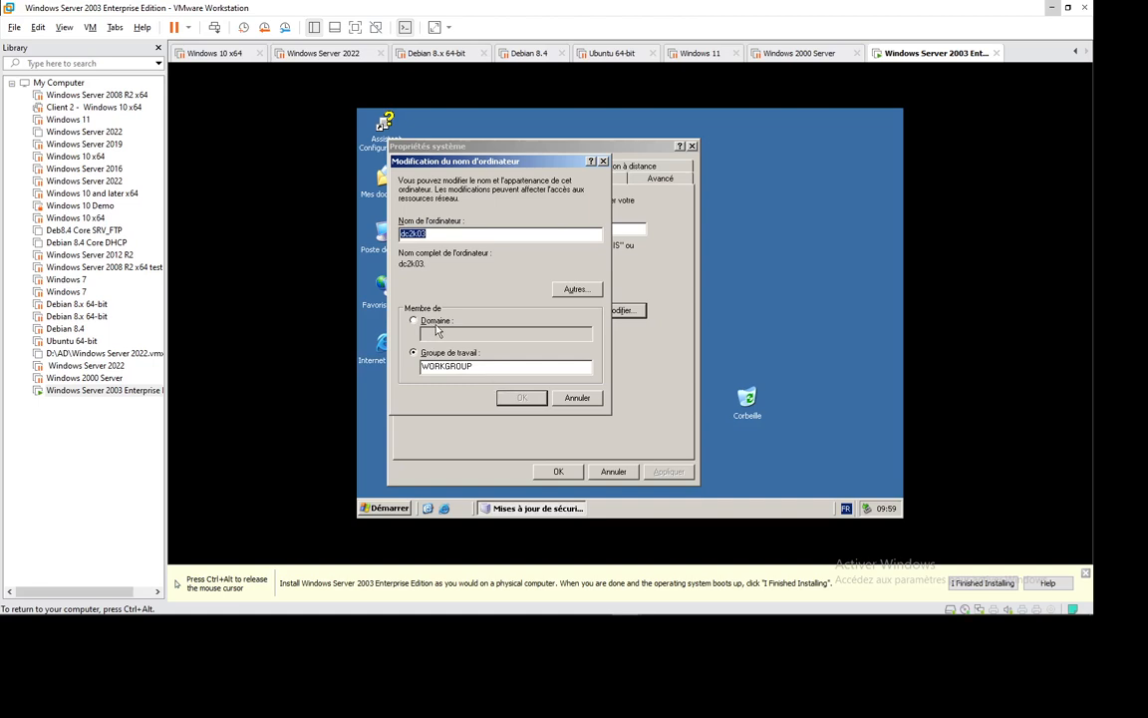
key(Escape)
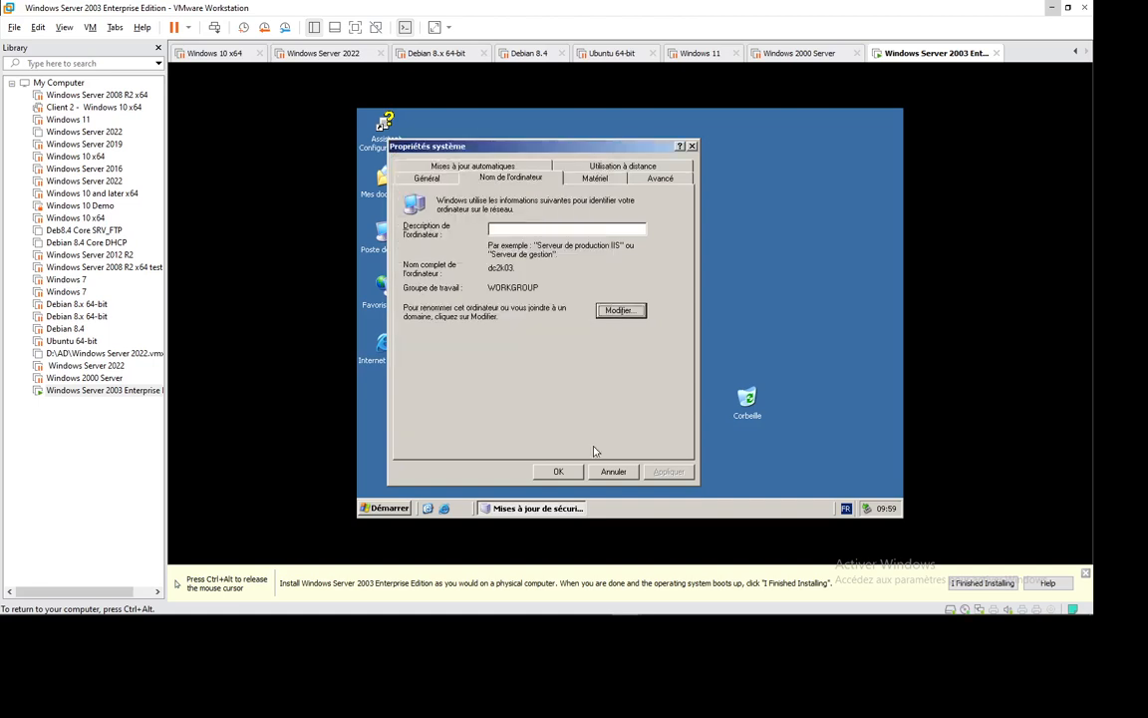
click(613, 474)
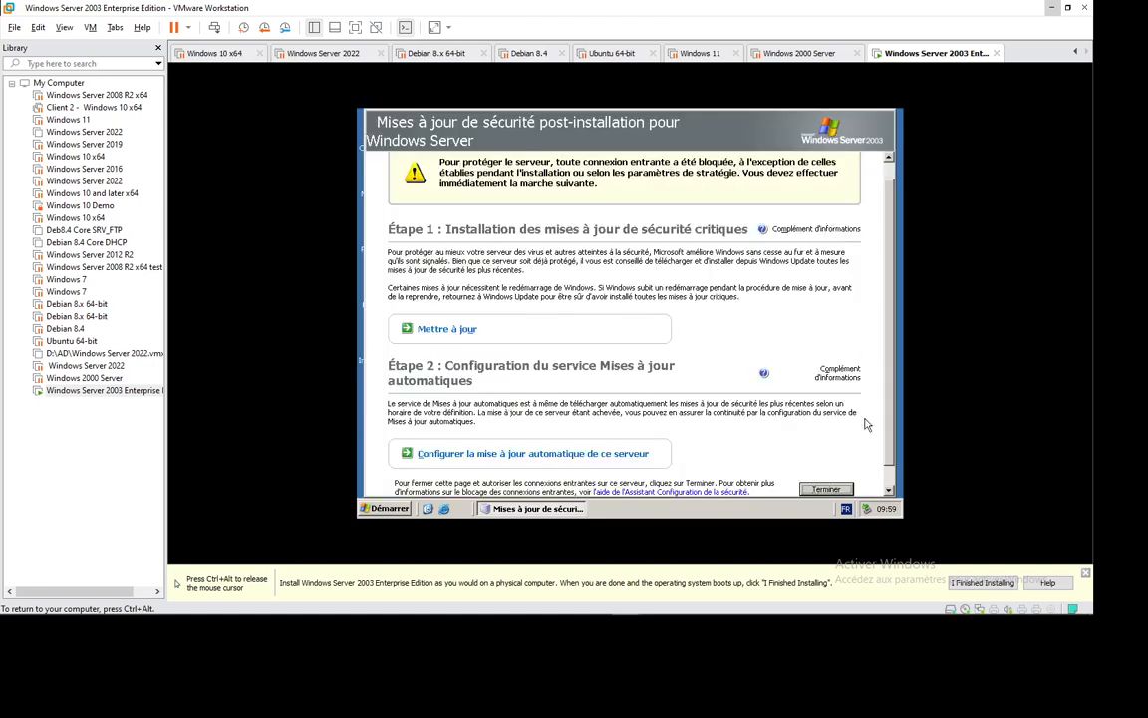
- Finish the post-installation security updates page, allowing incoming connections, and minimize the Gérer votre serveur window
click(827, 488)
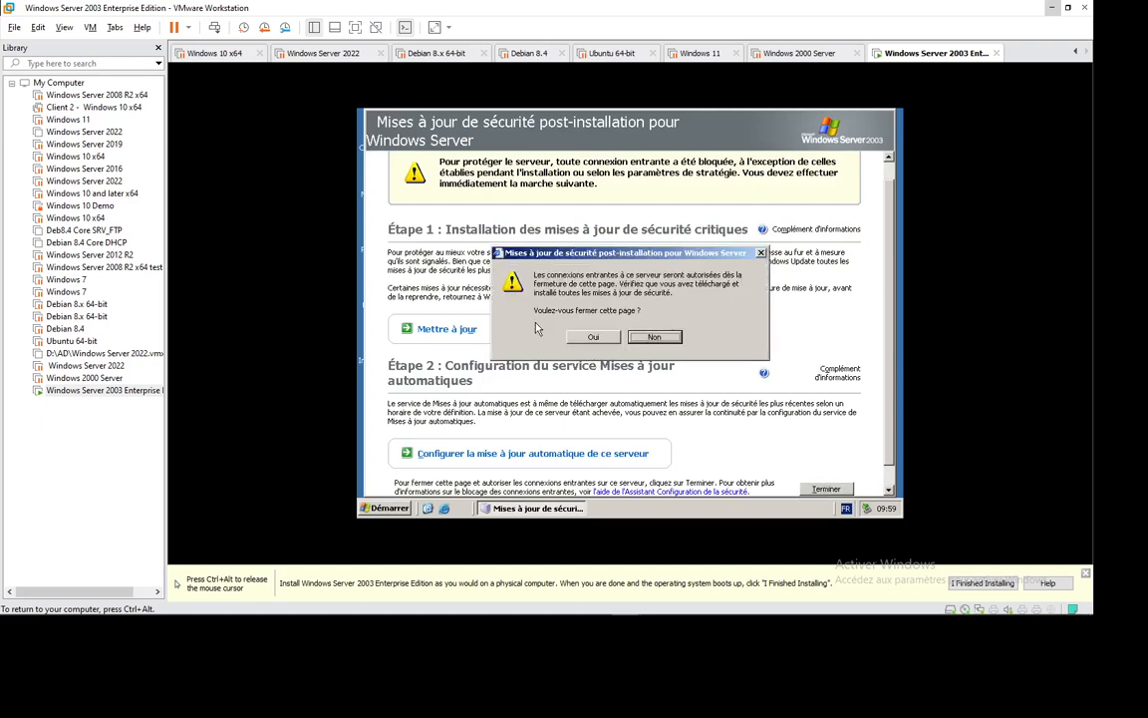
click(617, 339)
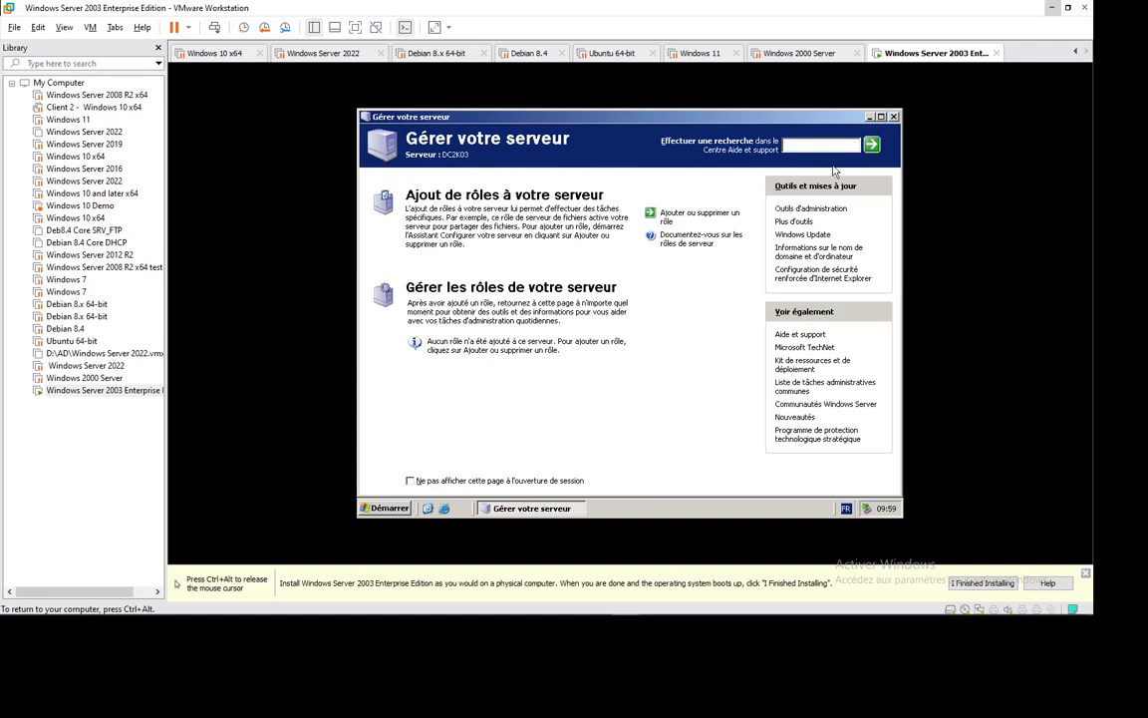
click(869, 116)
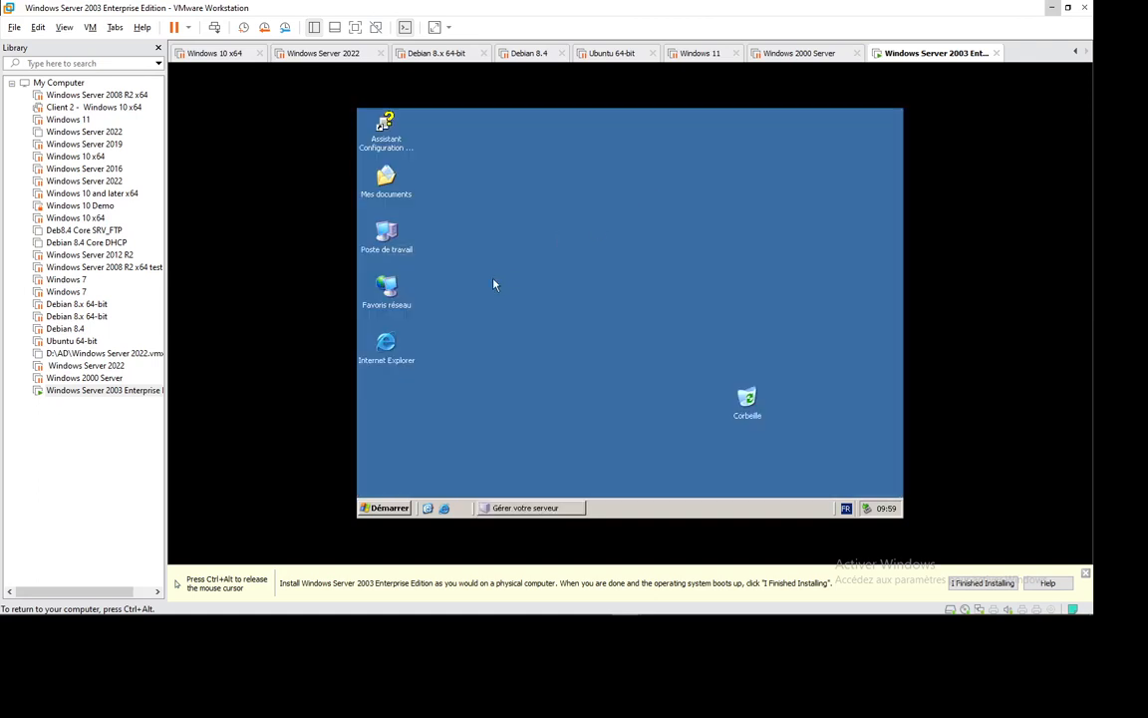
- Open the Protocole Internet (TCP/IP) properties of the Connexion au réseau local network connection
right_click(387, 291)
click(443, 389)
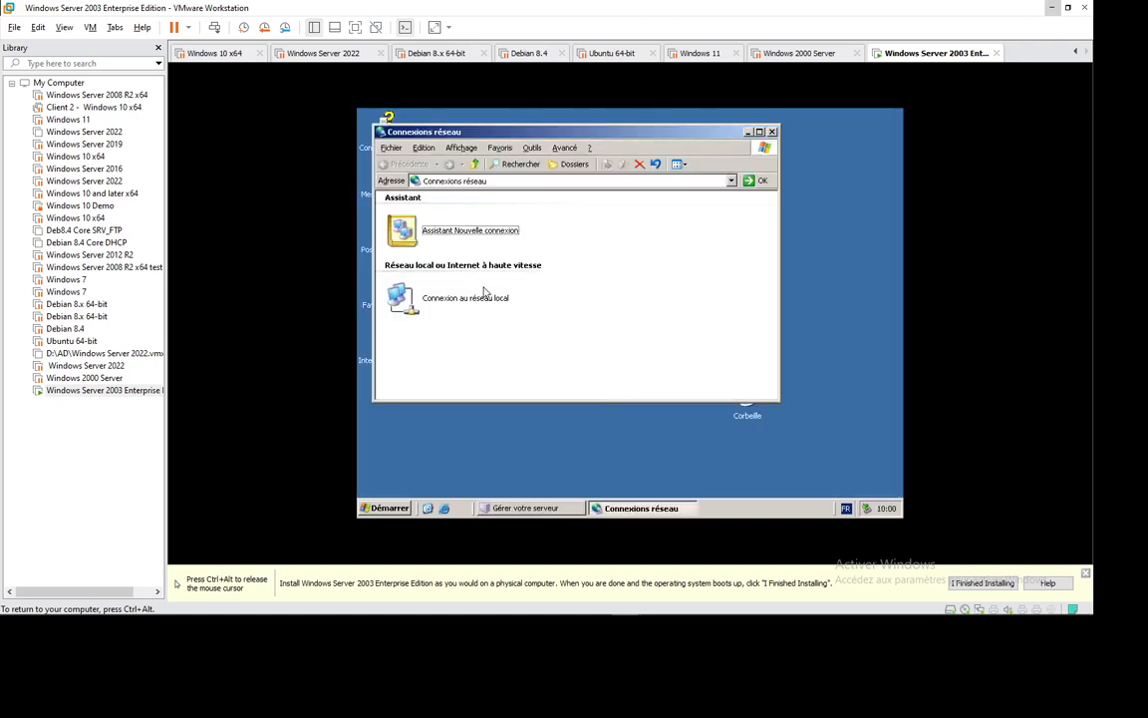
click(456, 303)
right_click(456, 303)
click(521, 410)
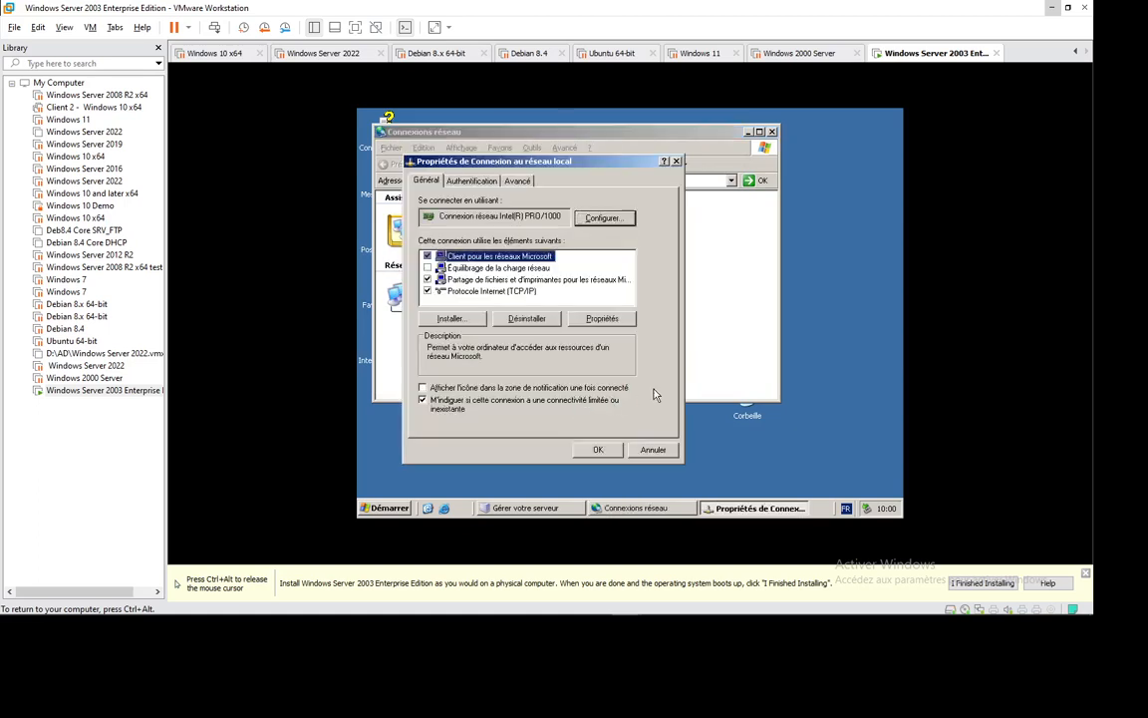
click(492, 291)
click(601, 319)
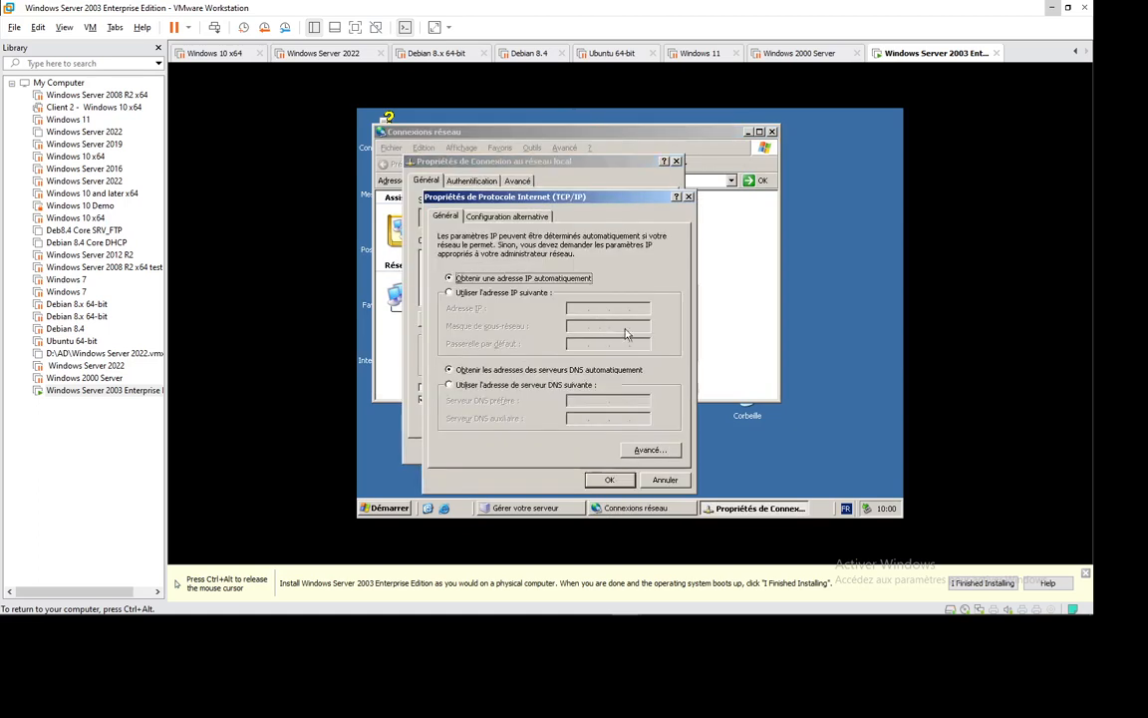
- Assign the static IP address 192.168.13.250 with the default subnet mask to the local network connection
click(479, 292)
click(580, 309)
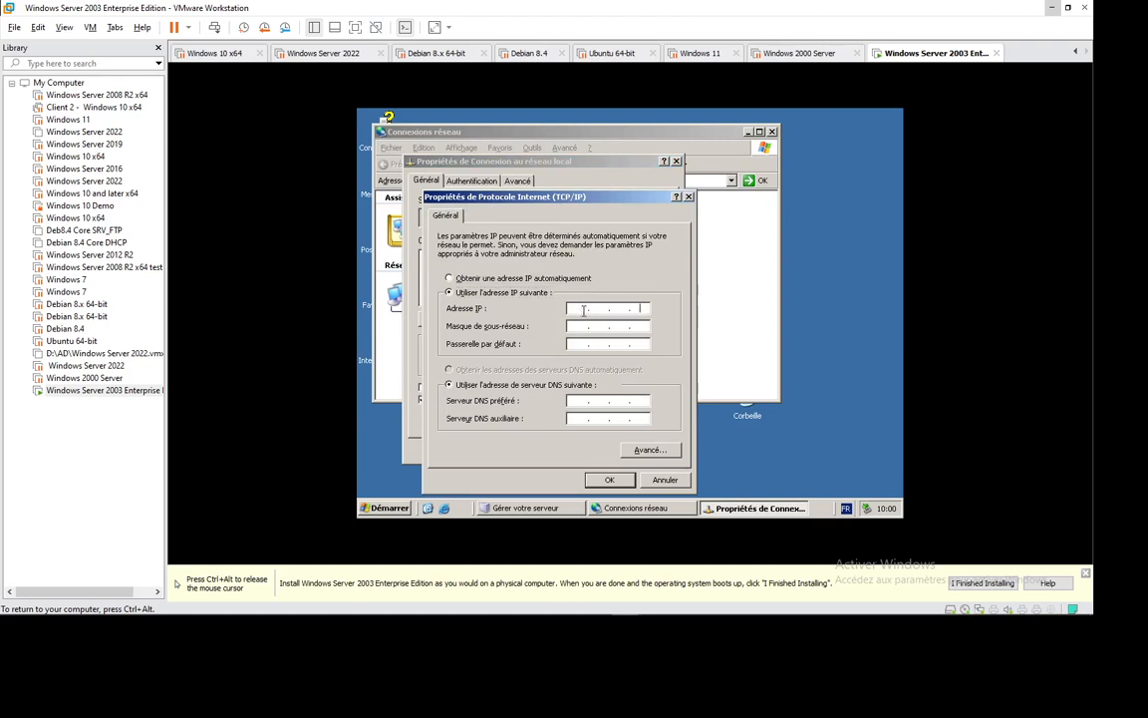
key(ctrl+alt)
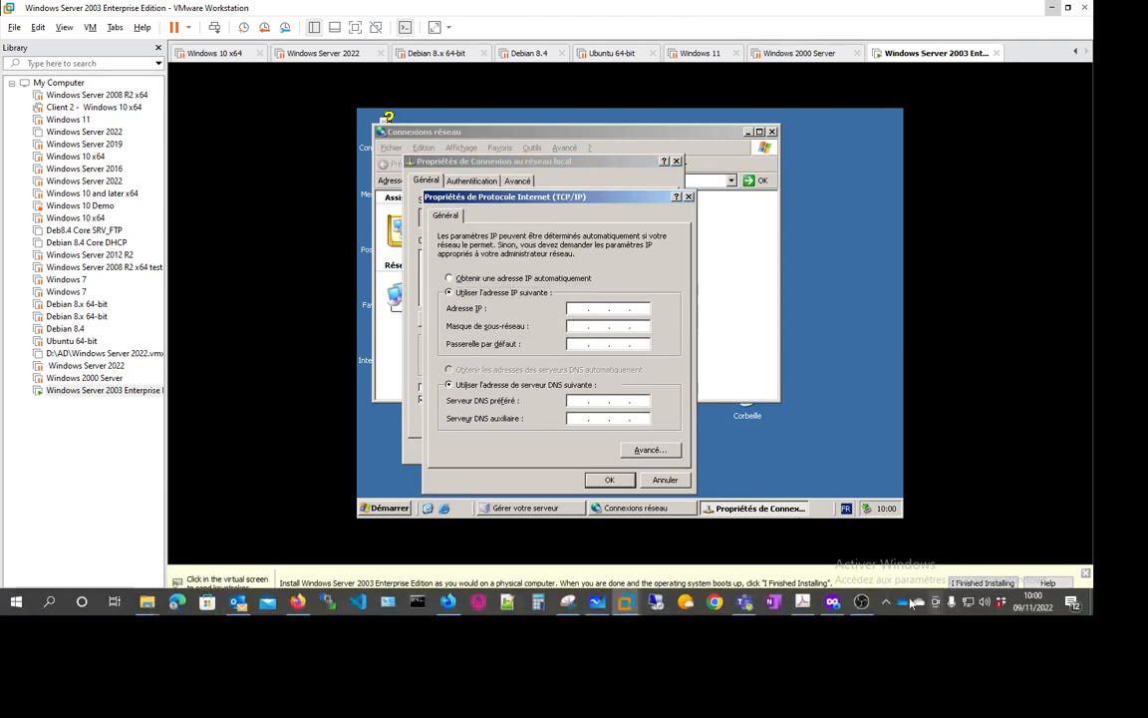
click(887, 602)
click(575, 309)
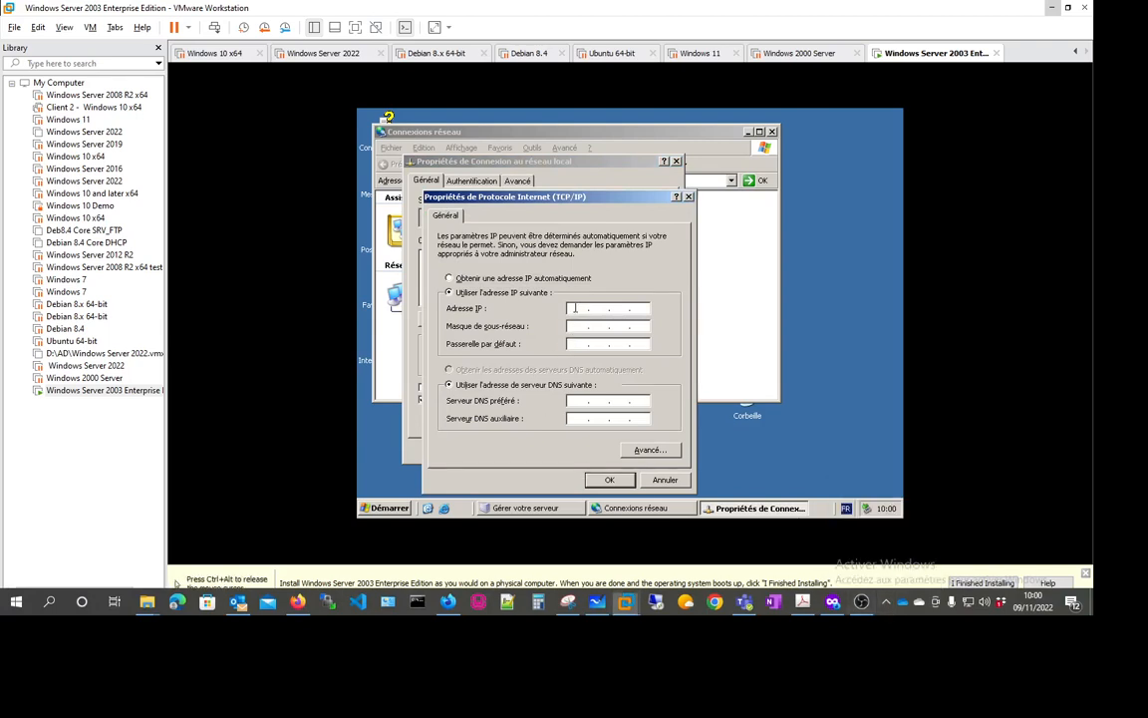
text(192 . )
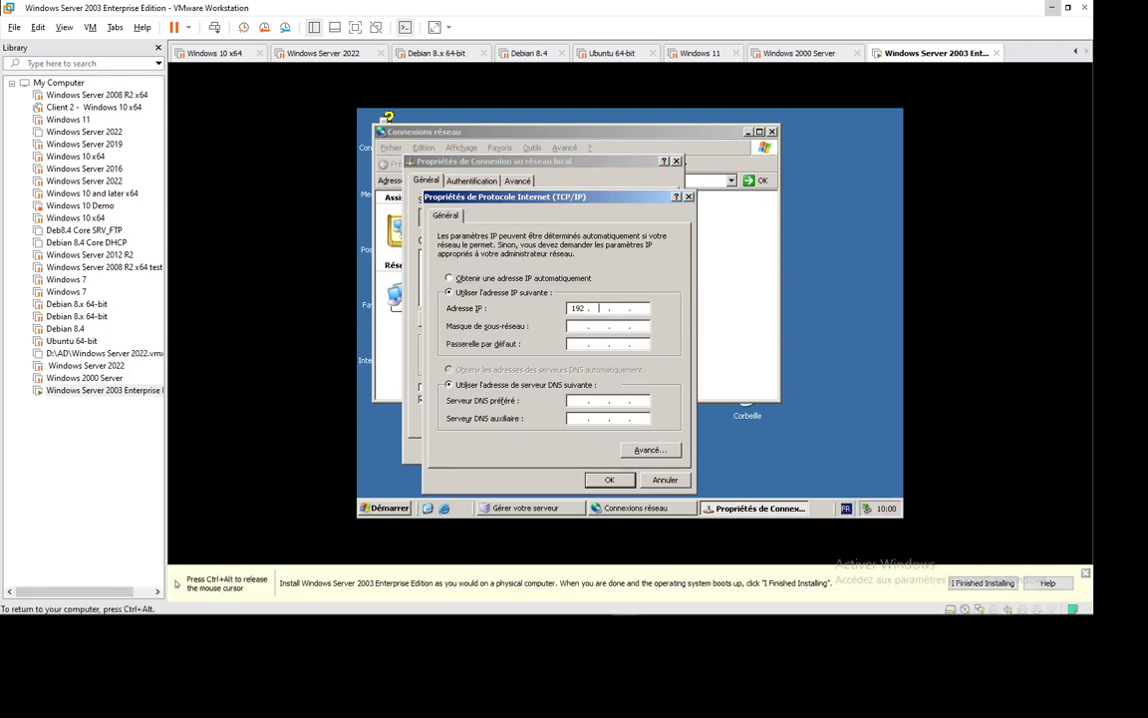
text(168 . 13 . 250)
key(Tab)
- Set the preferred DNS server to 127.0.0.1, apply the connection properties and close Connexions réseau
click(577, 402)
text(1270.01)
click(609, 480)
click(595, 451)
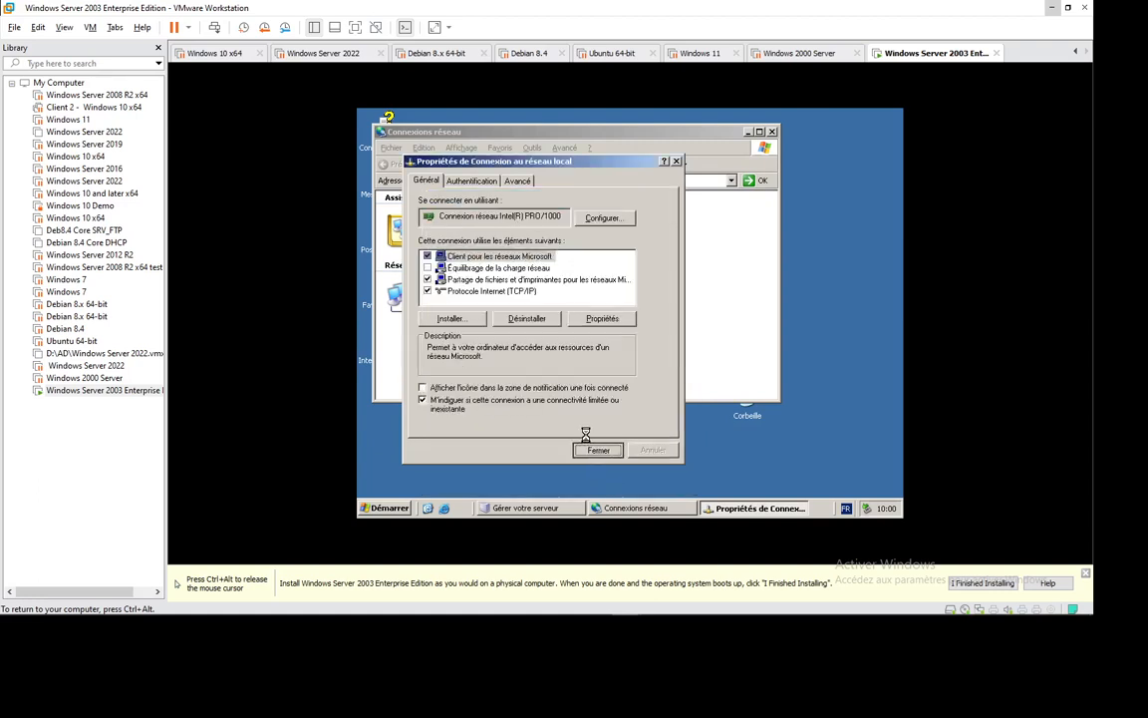
click(535, 353)
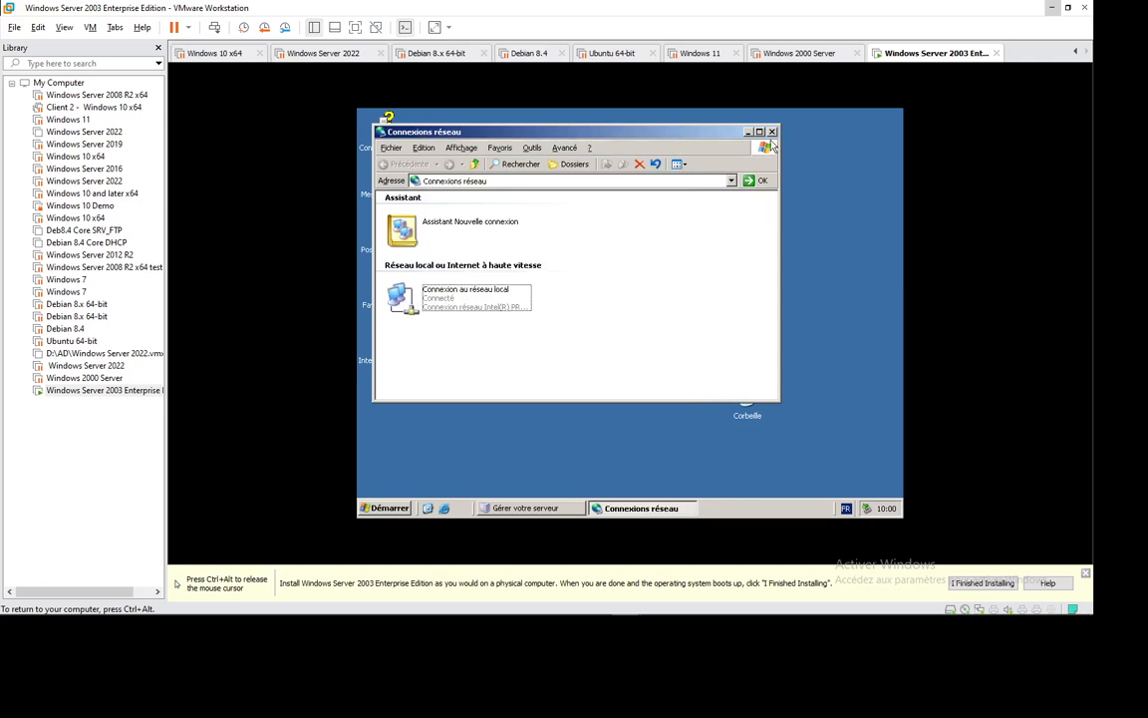
click(771, 133)
- Check the server's IP configuration with ipconfig in a command prompt and close the prompt
key(super+r)
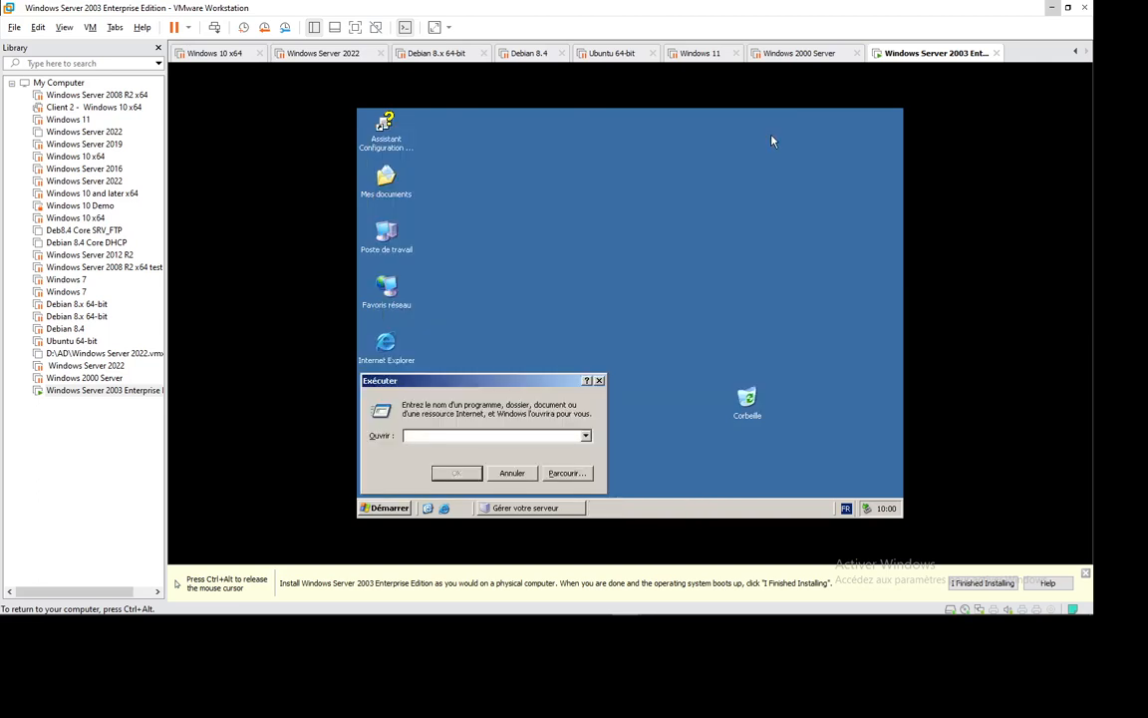
text(cmd)
key(Return)
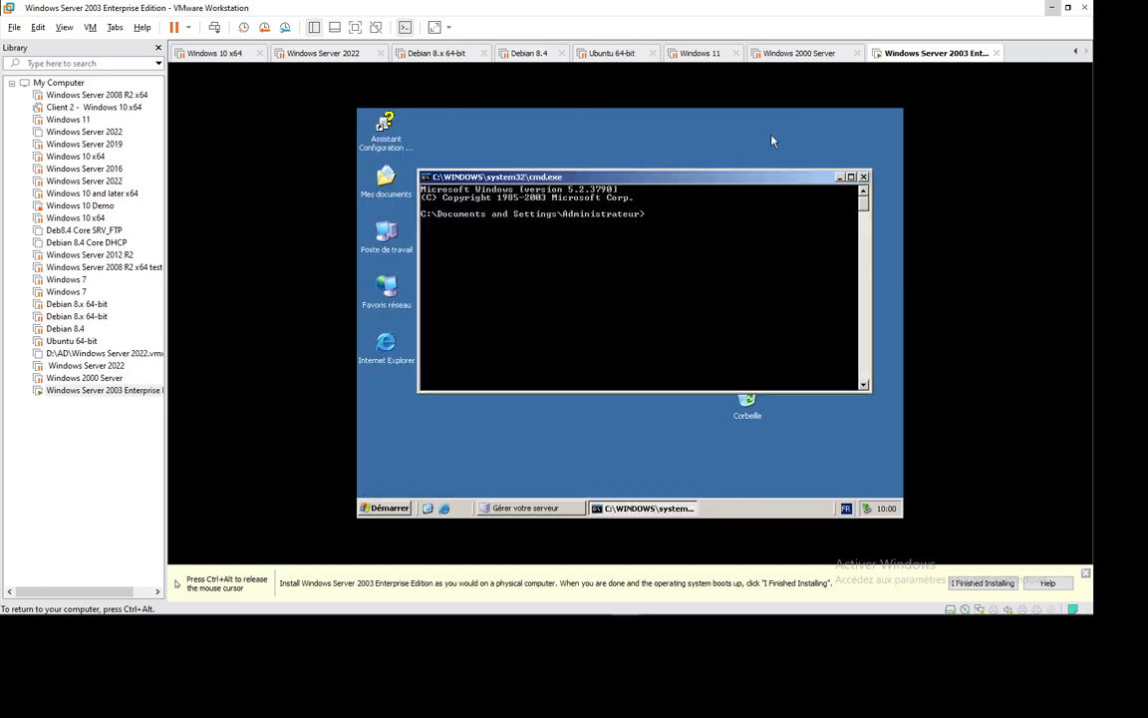
text(ipconfig)
key(Return)
click(863, 177)
- Launch the Active Directory installation wizard with dcpromo and proceed past its welcome page
key(super+r)
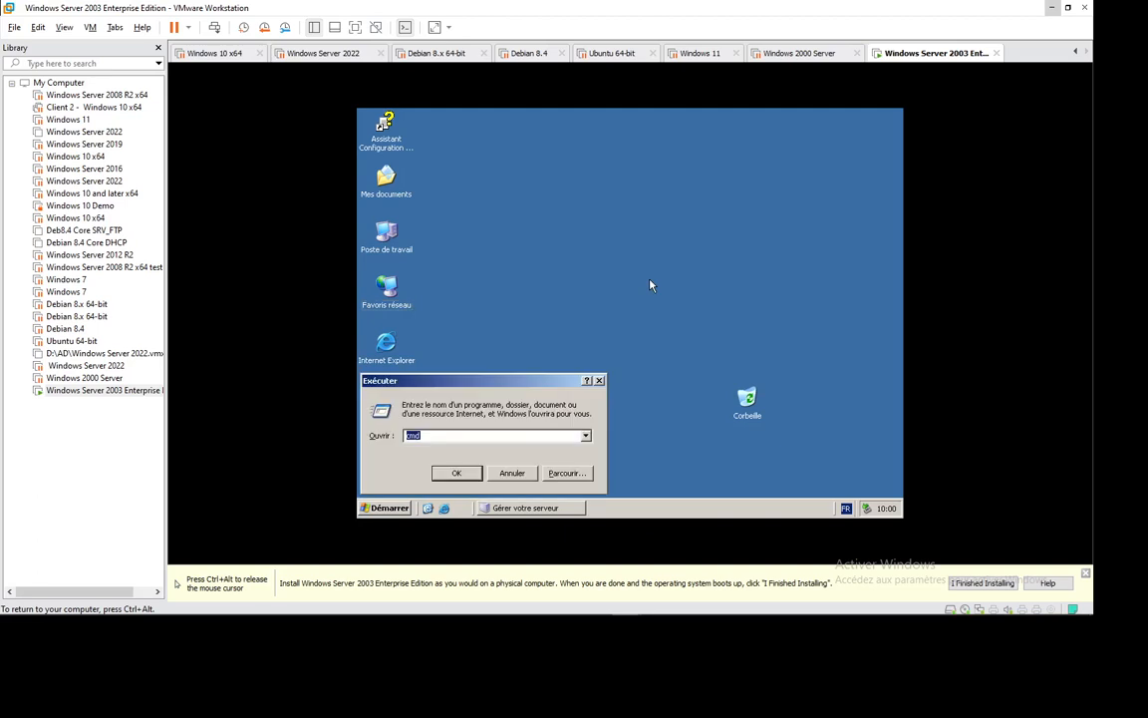
text(dcpromo)
key(Return)
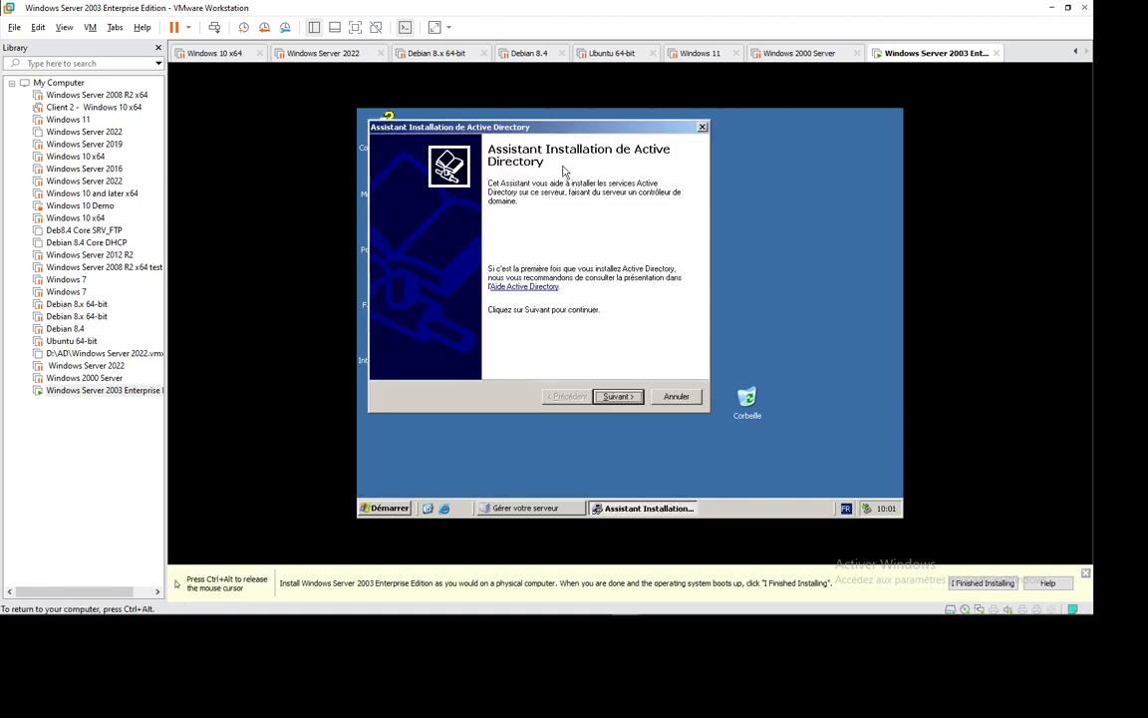
click(617, 399)
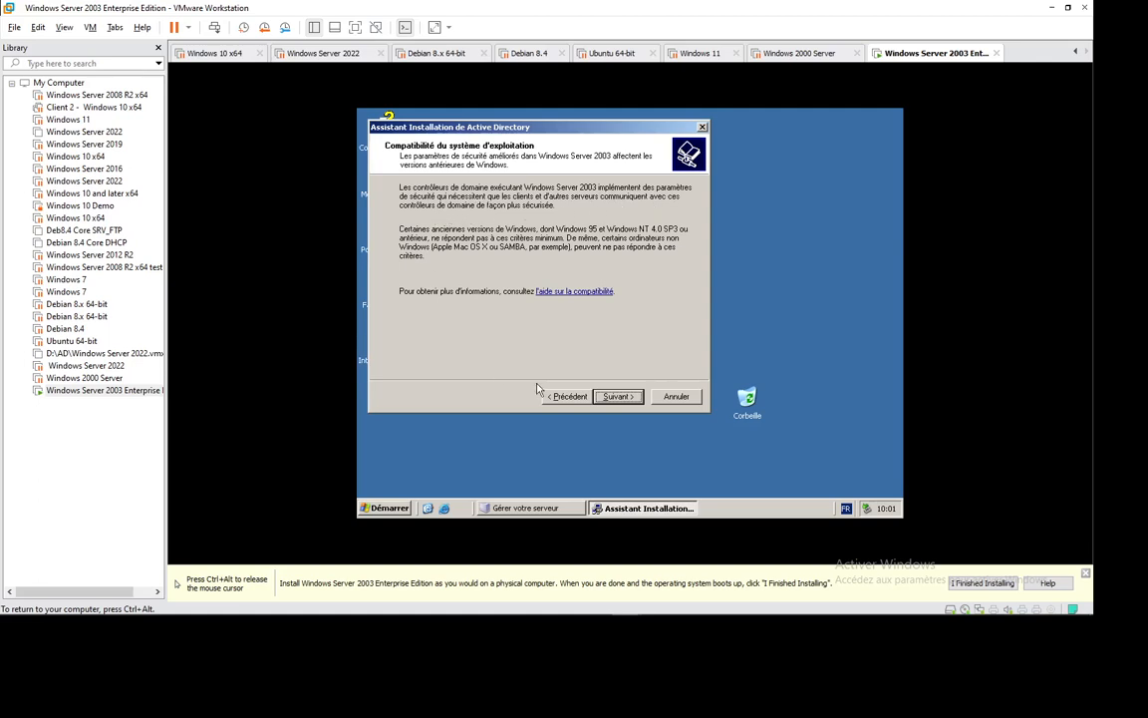
- Choose to create a domain controller for a new domain in a new forest and enter abc3.com as its full DNS name
click(618, 398)
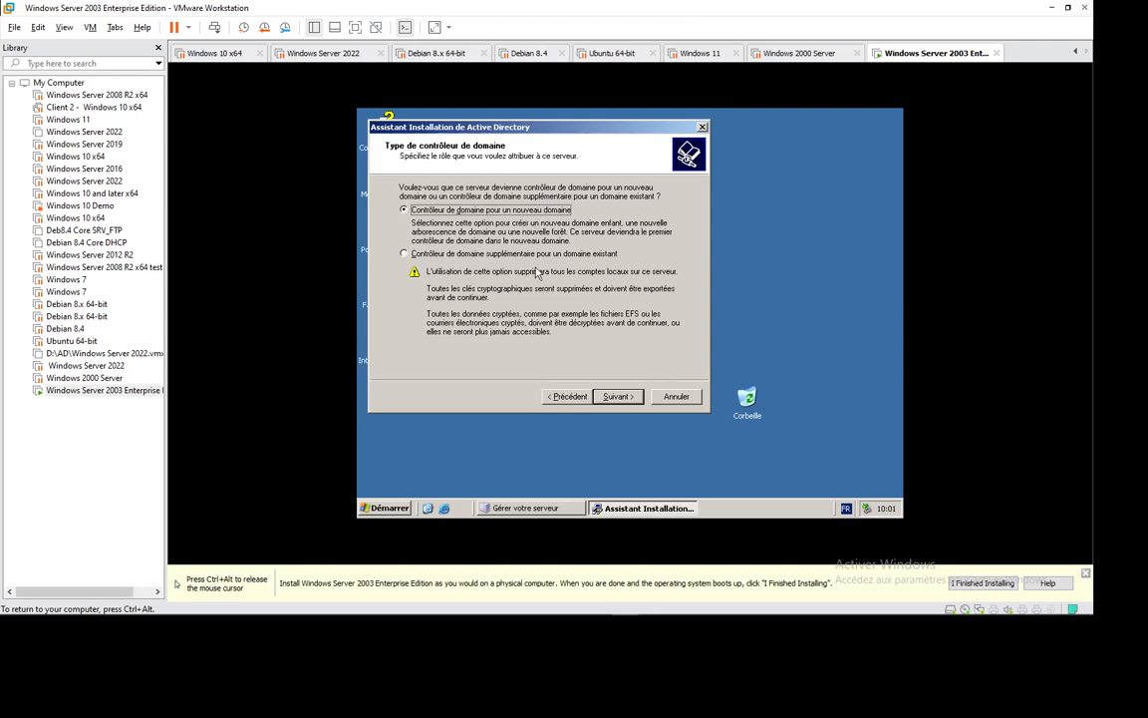
click(618, 396)
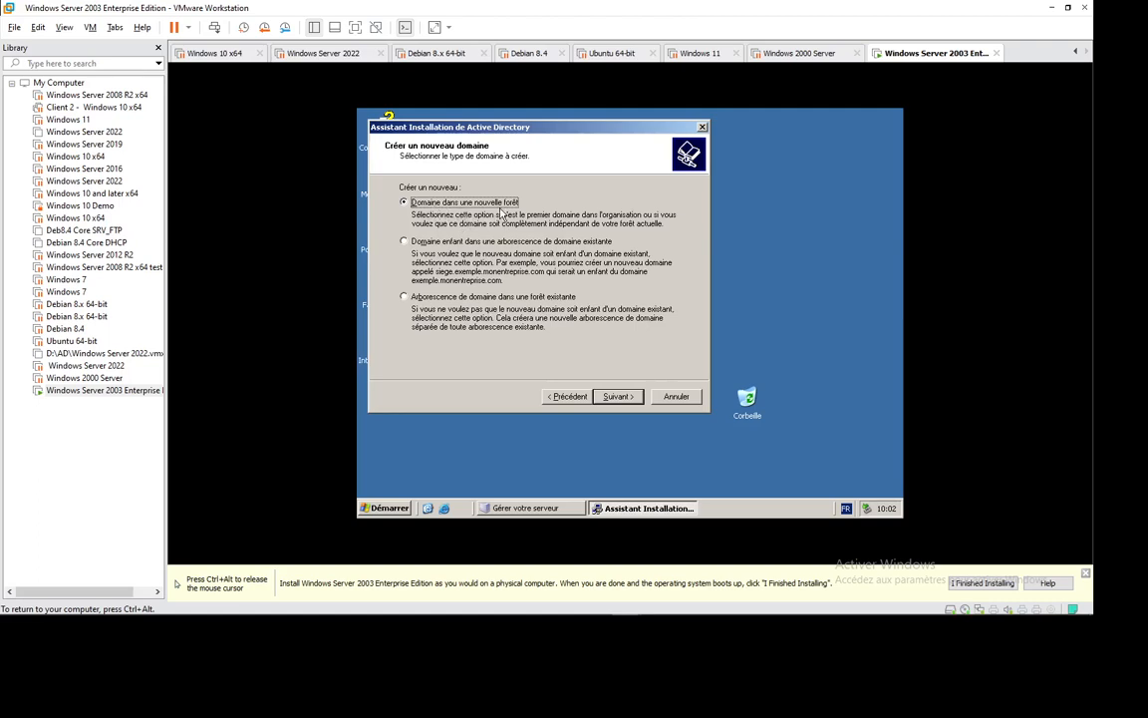
click(612, 398)
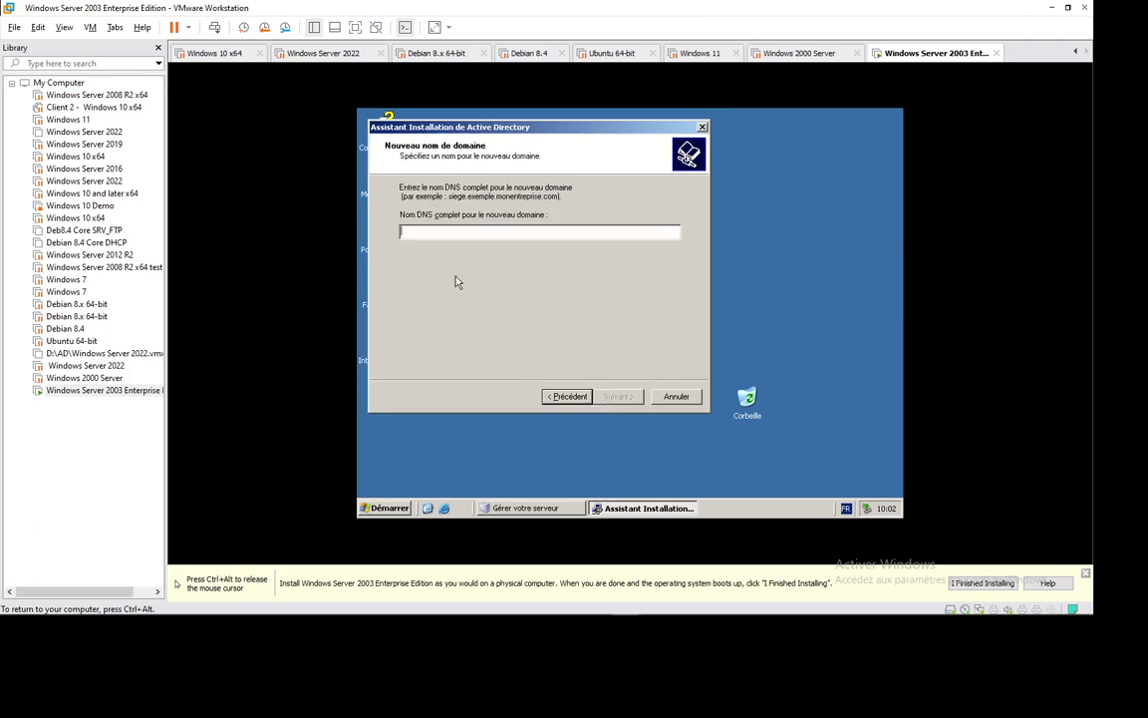
text(abc3.com)
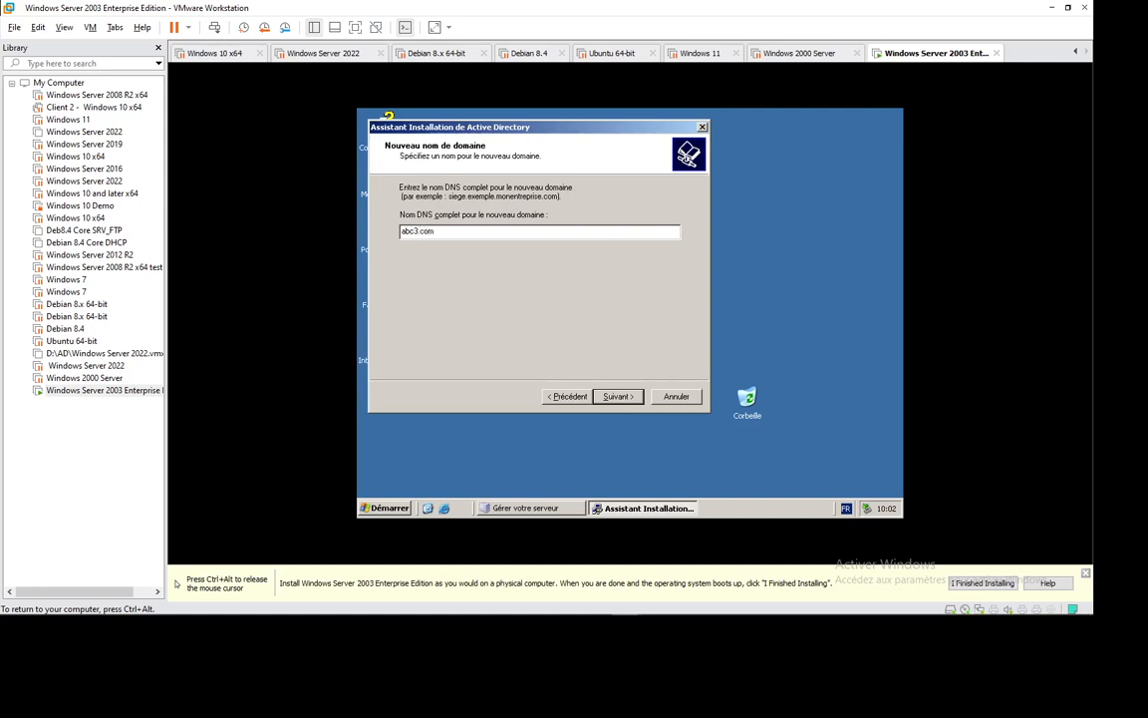
key(Return)
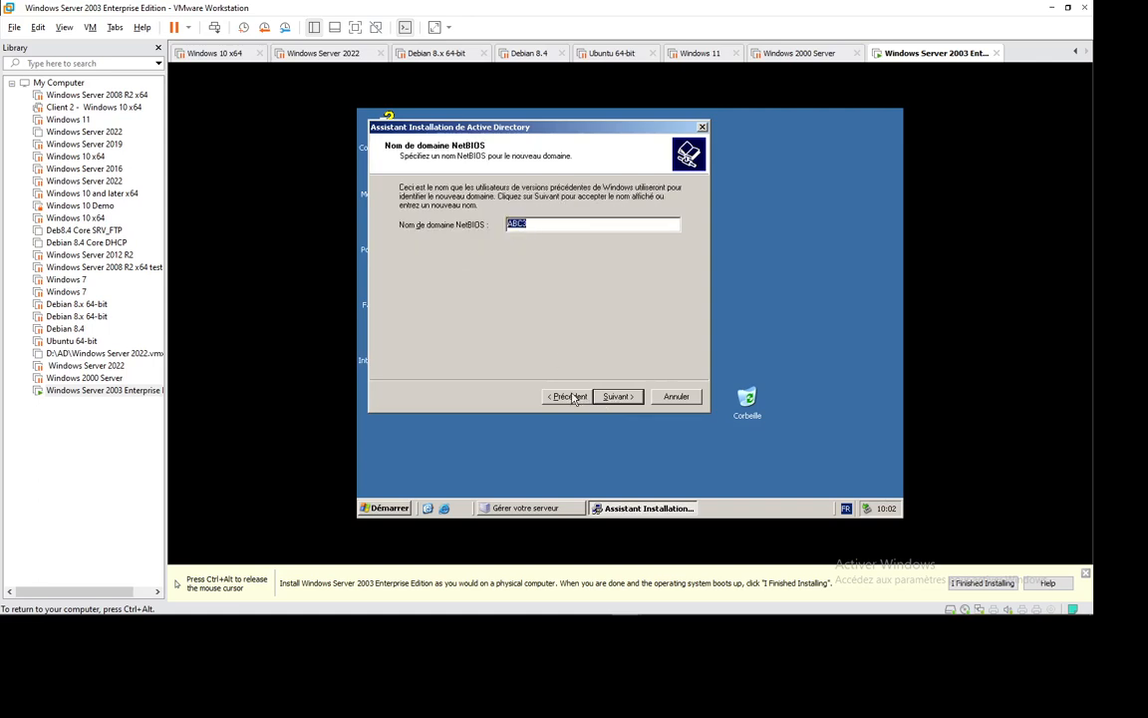
- Return to the domain name page, change the full DNS name to abc4.com and accept the proposed NetBIOS name
click(567, 397)
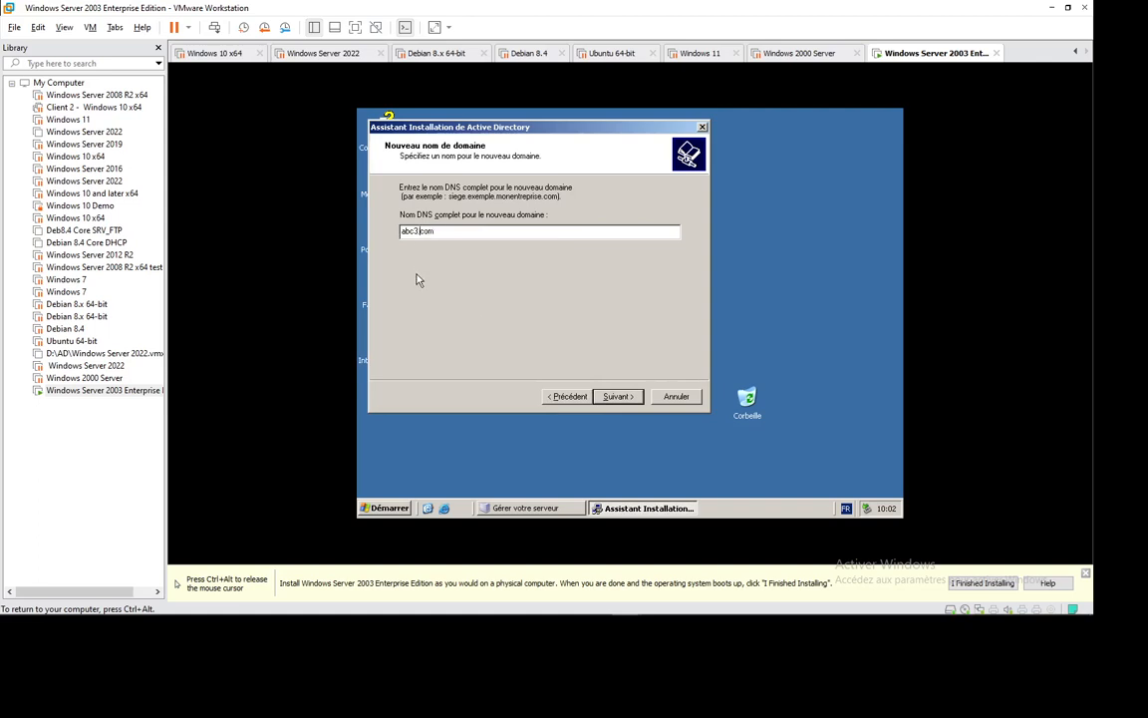
key(BackSpace)
text(4)
click(616, 396)
click(615, 398)
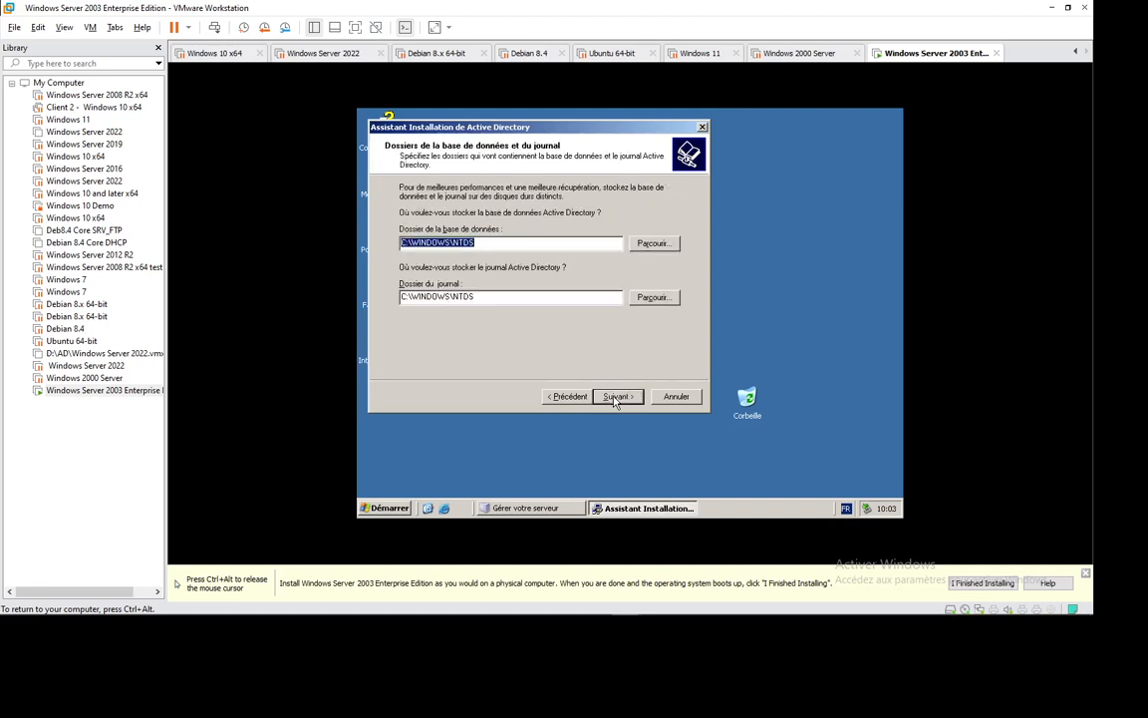
- Accept the default database, log and Sysvol folders and have the DNS server installed and configured on this computer
click(615, 397)
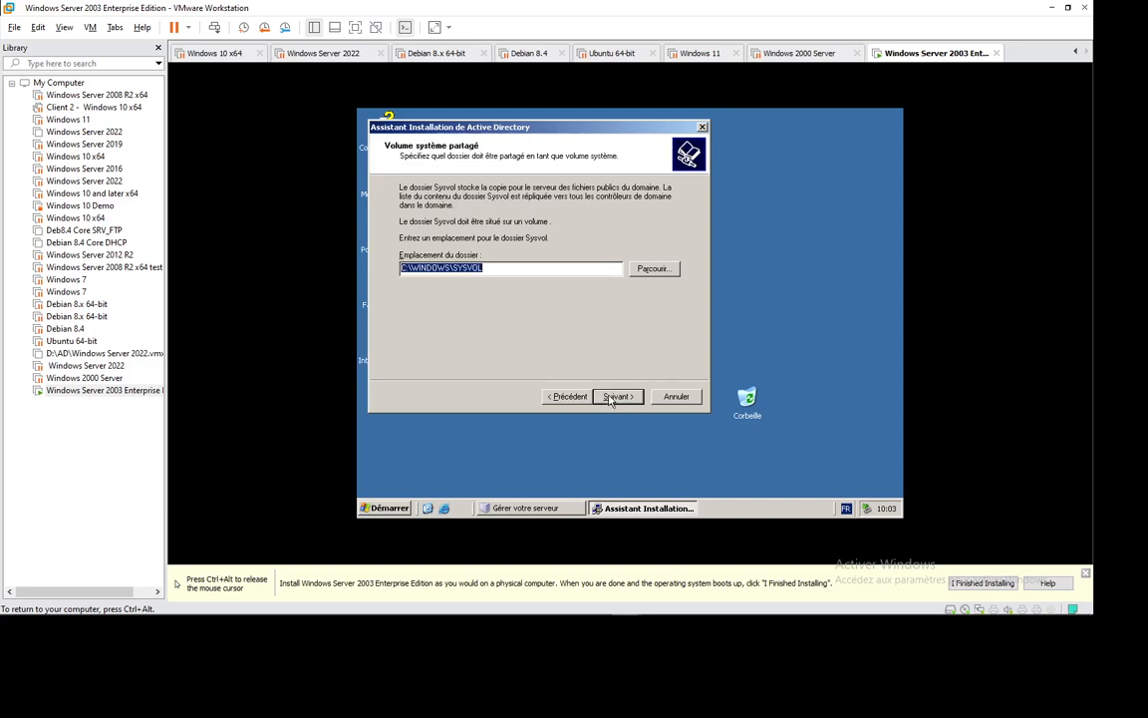
key(Return)
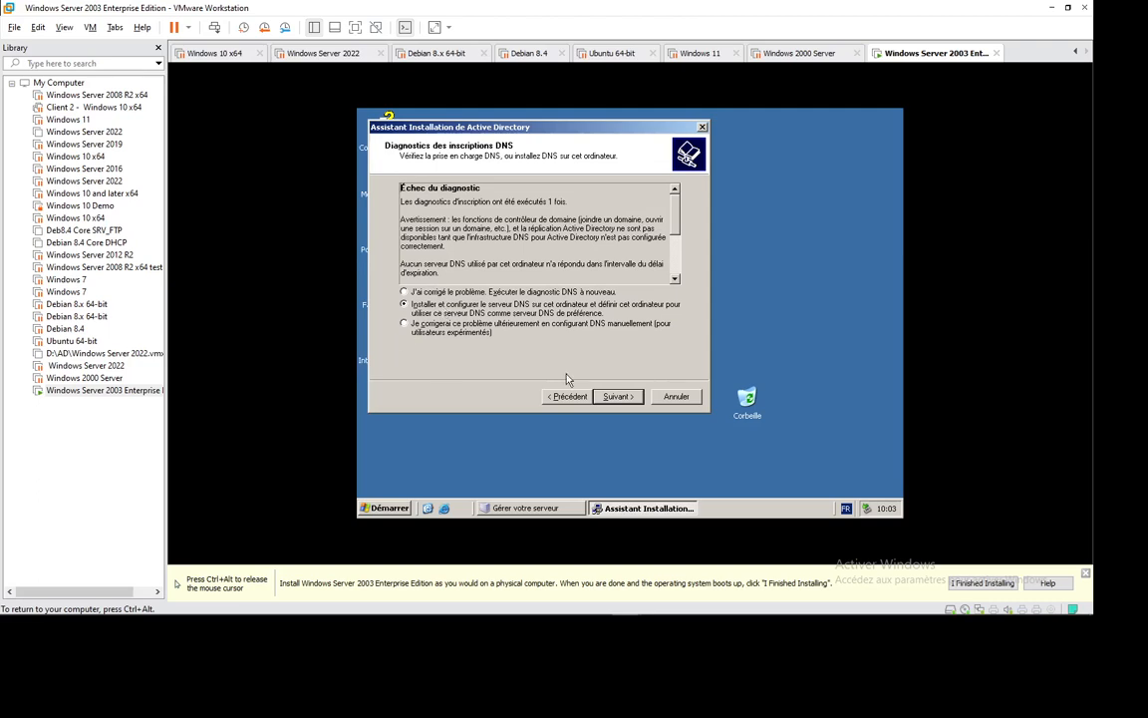
click(601, 398)
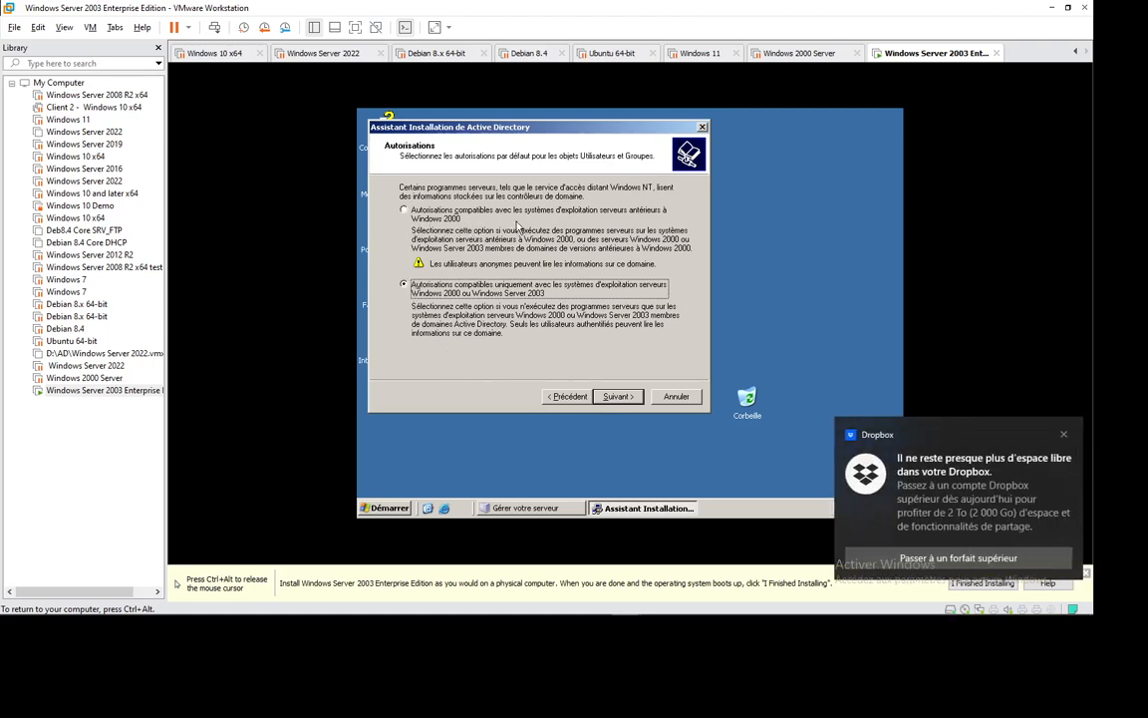
- Dismiss the Dropbox notification and accept permissions compatible only with Windows 2000 or Windows Server 2003
click(1063, 436)
click(738, 365)
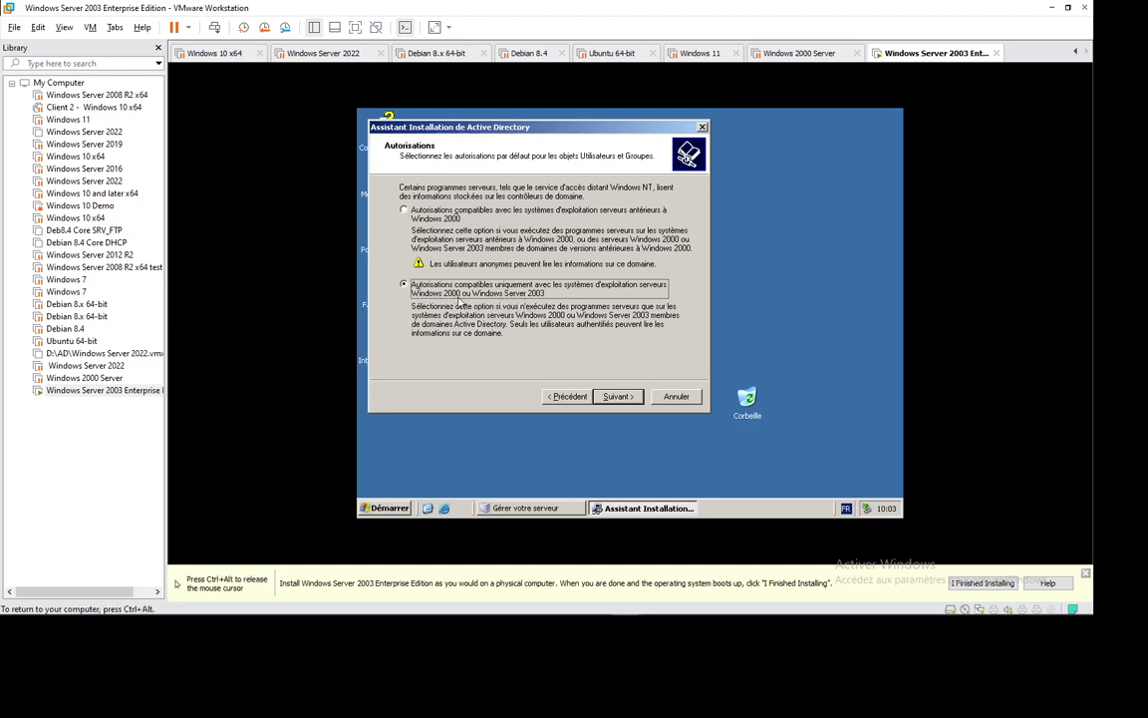
click(612, 396)
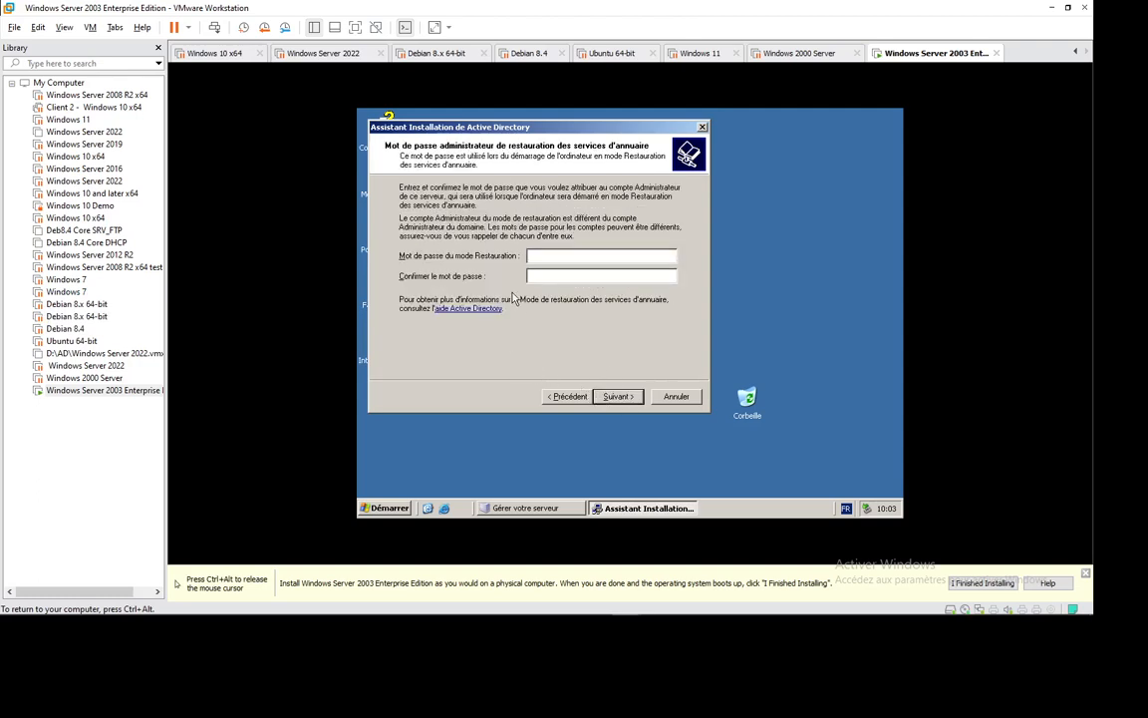
- Enter and confirm the directory services restore mode administrator password, then accept the summary to start the Active Directory configuration
text(********)
key(Tab)
text(********)
click(617, 396)
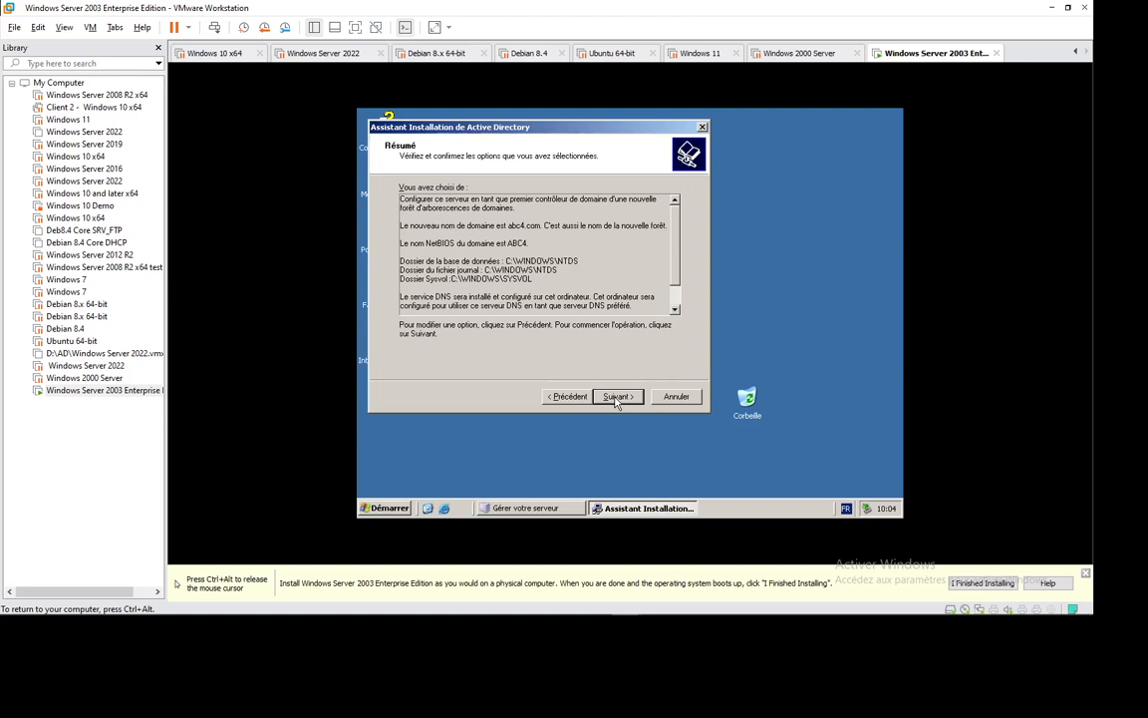
click(617, 397)
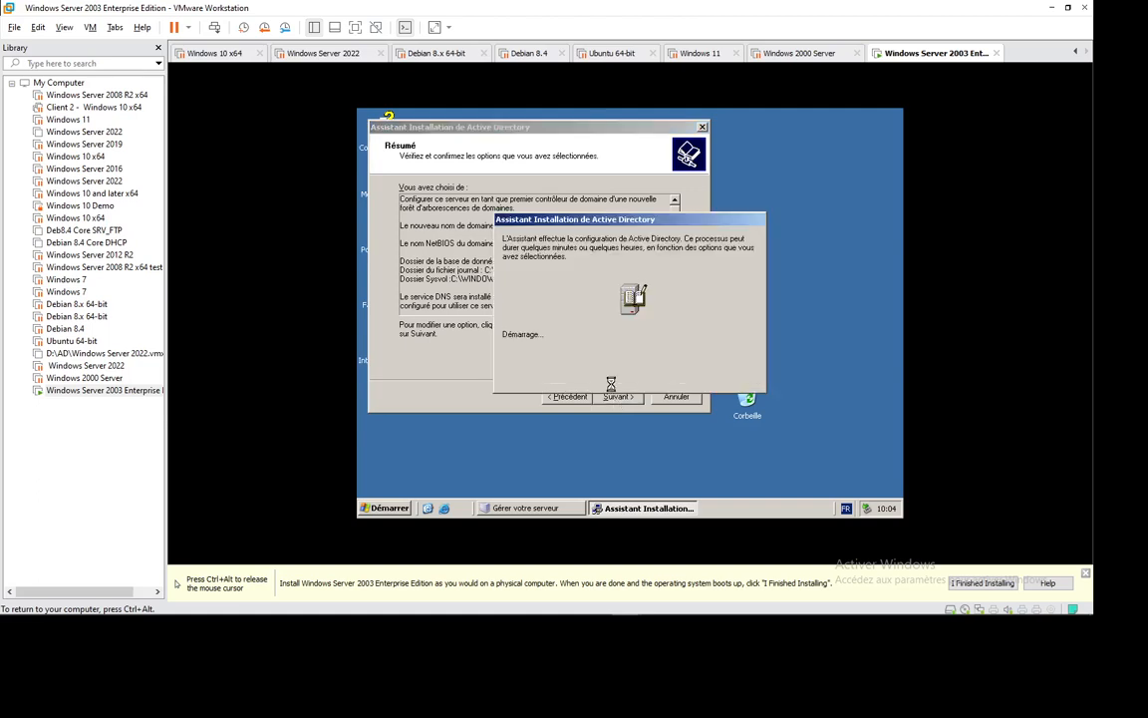
- Capture the virtual machine's display with Outil Capture d'écran and minimize the capture window
key(ctrl+alt)
mouse_move(804, 609)
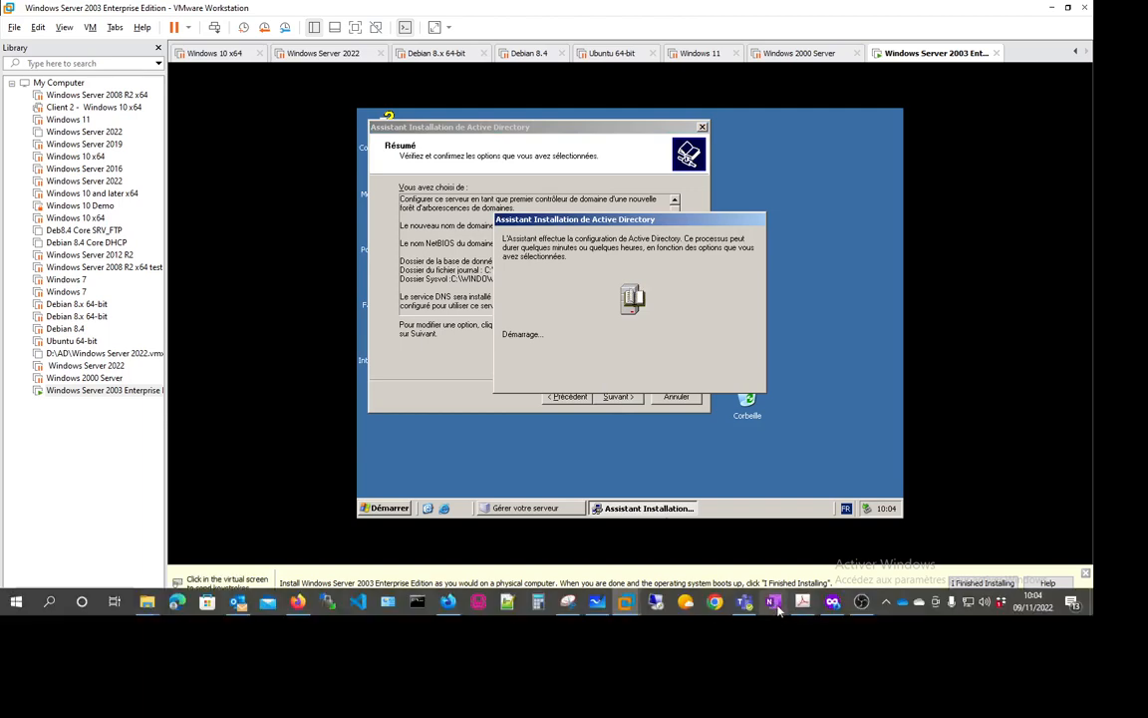
click(568, 602)
click(355, 102)
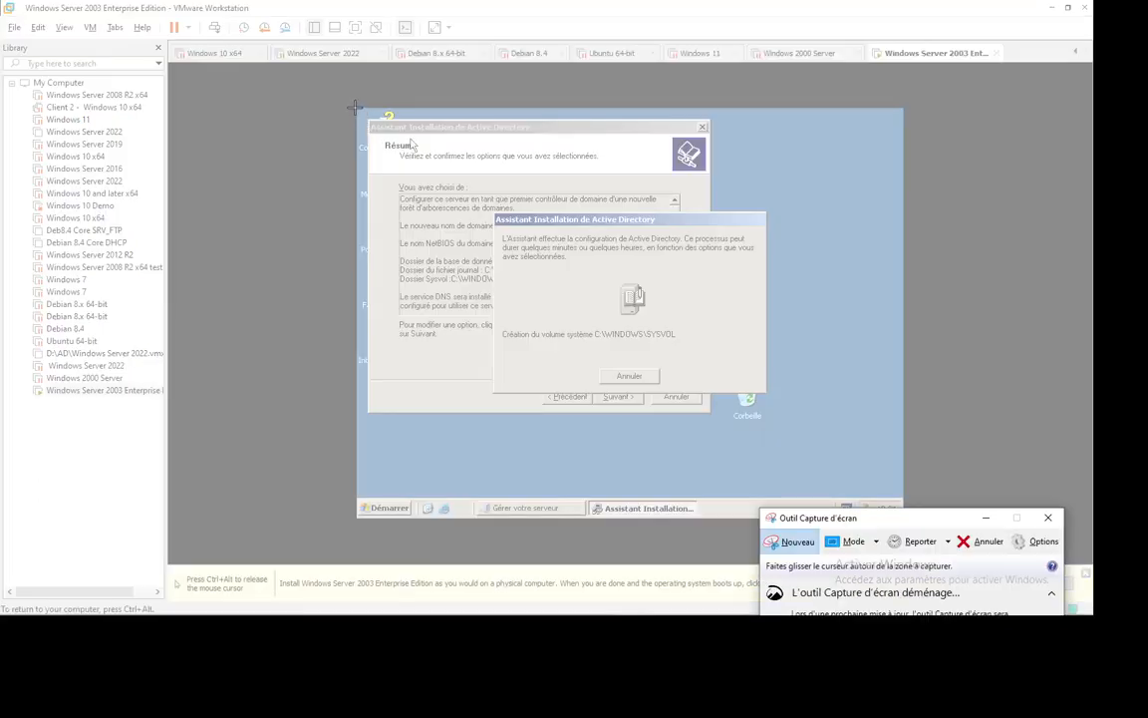
drag(355, 106, 903, 518)
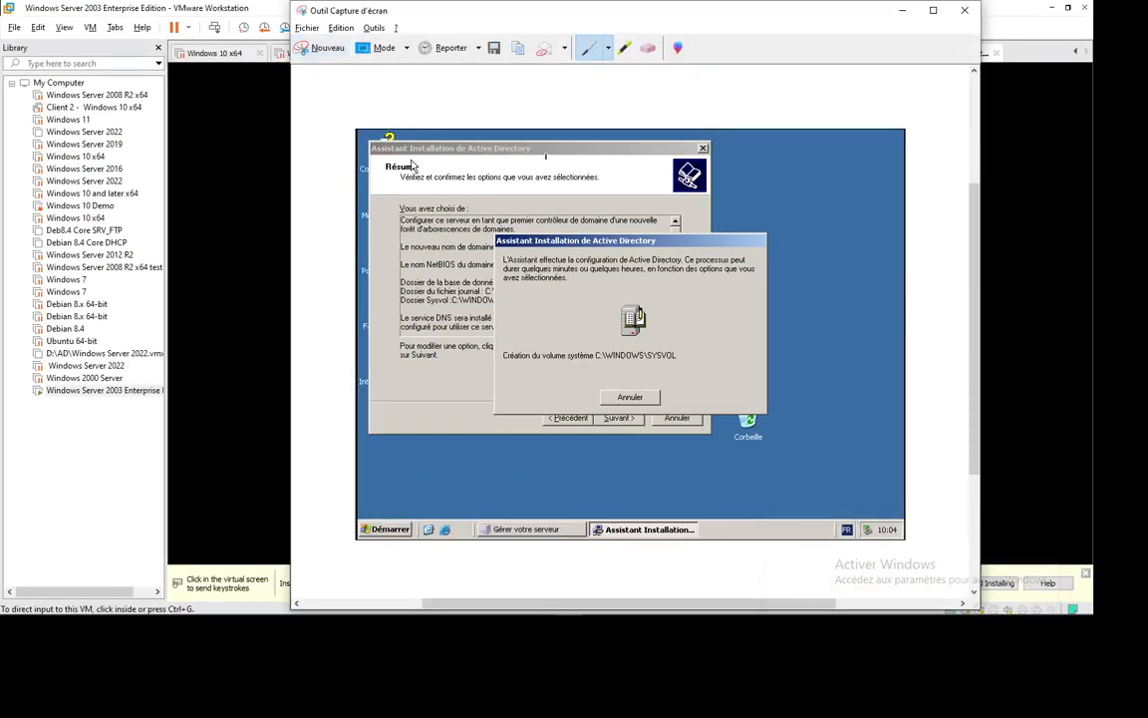
click(903, 11)
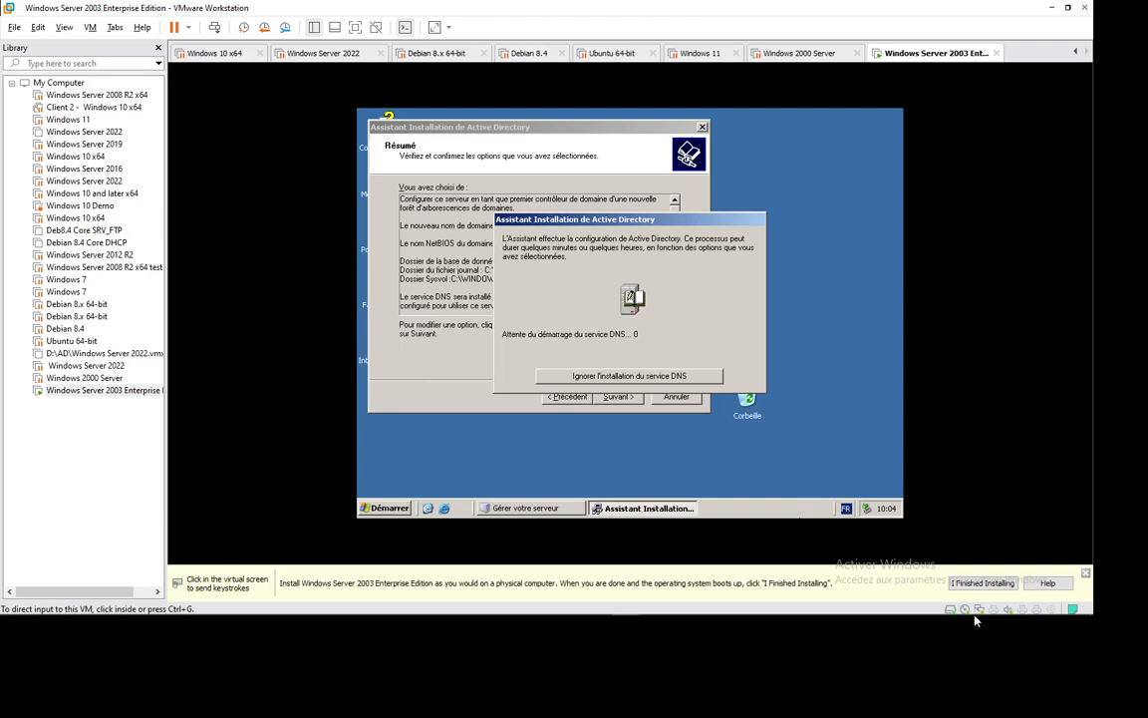
mouse_move(949, 617)
click(889, 602)
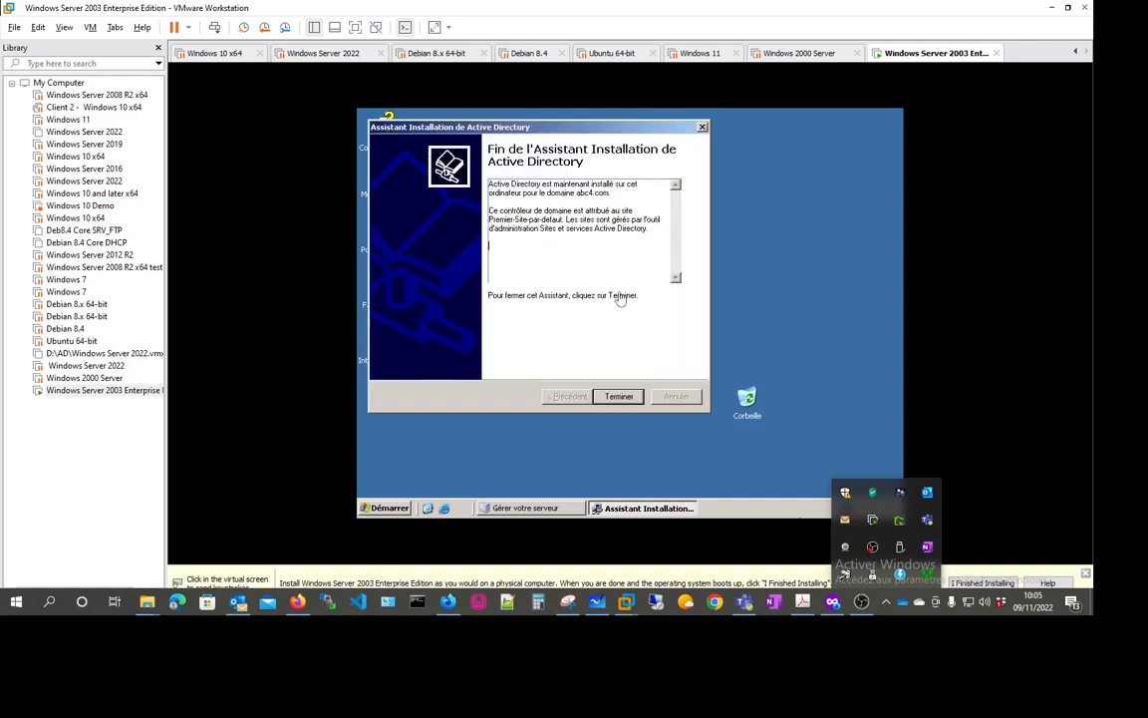
- Finish the Active Directory installation wizard and restart the server immediately
click(619, 398)
click(619, 399)
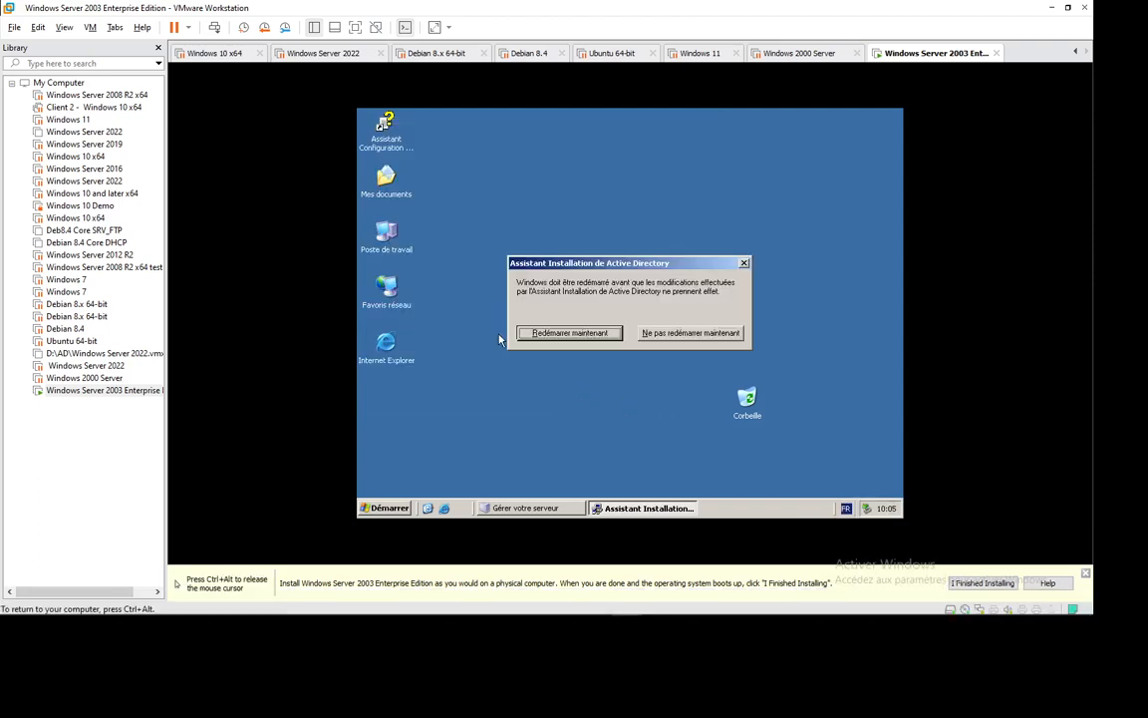
click(553, 336)
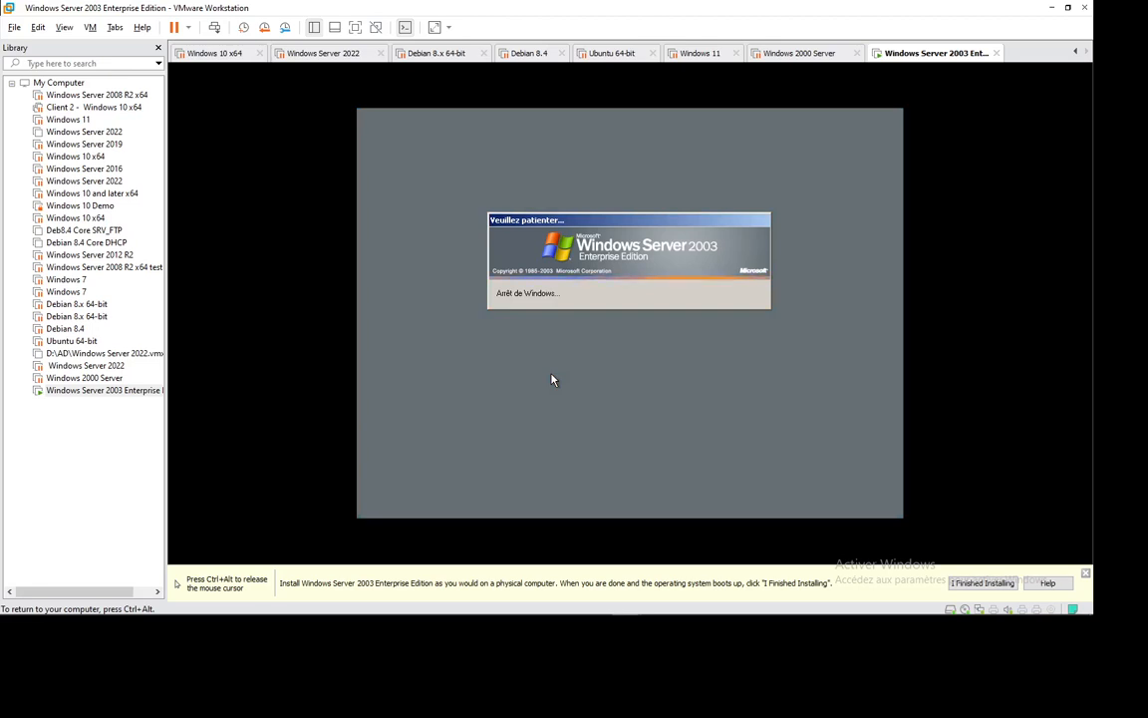
key(ctrl+alt)
click(888, 601)
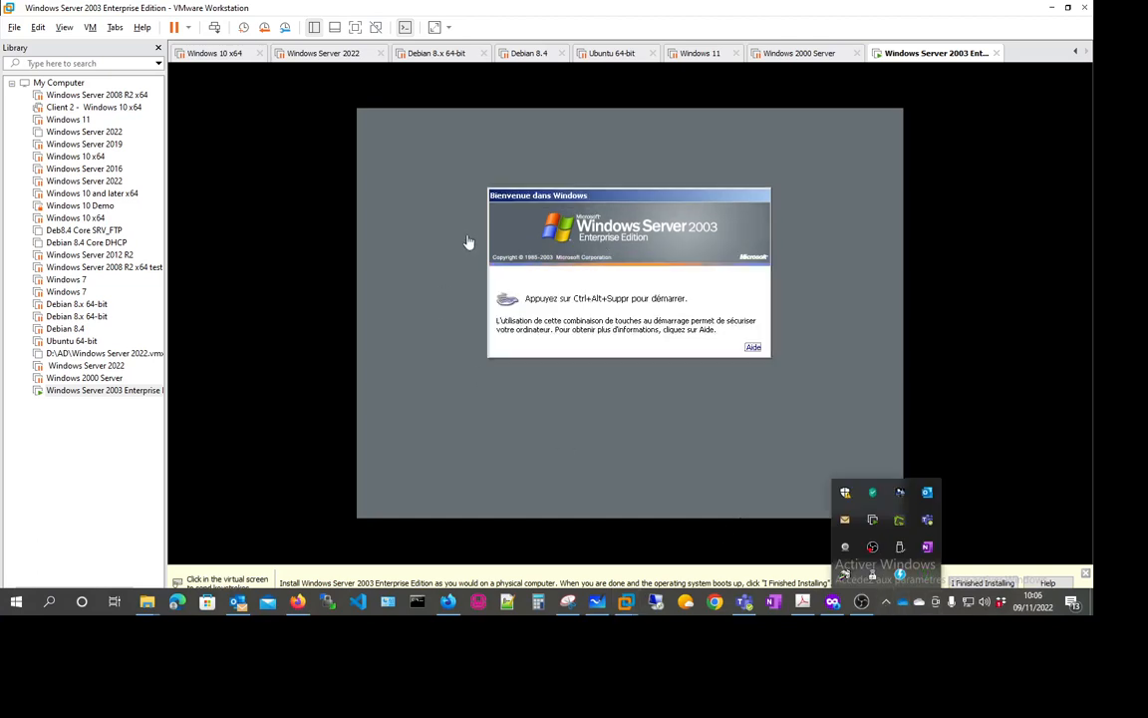
click(590, 210)
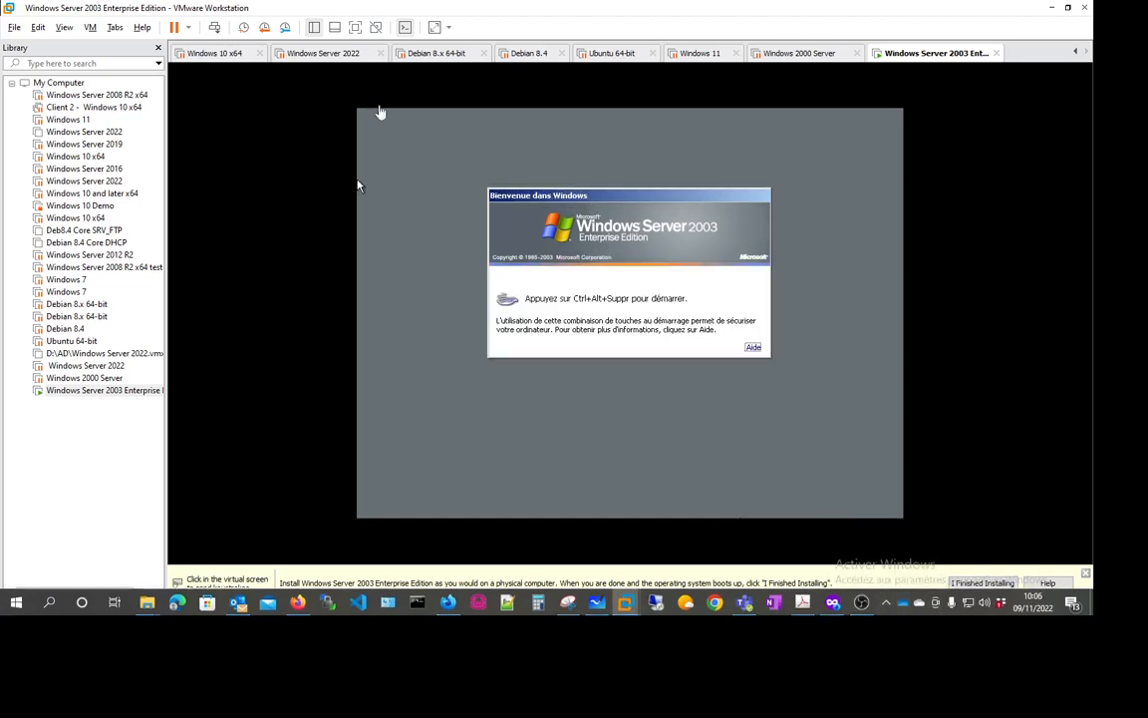
- Open the Windows logon dialog in the virtual machine and log on as Administrateur with the account password
click(218, 33)
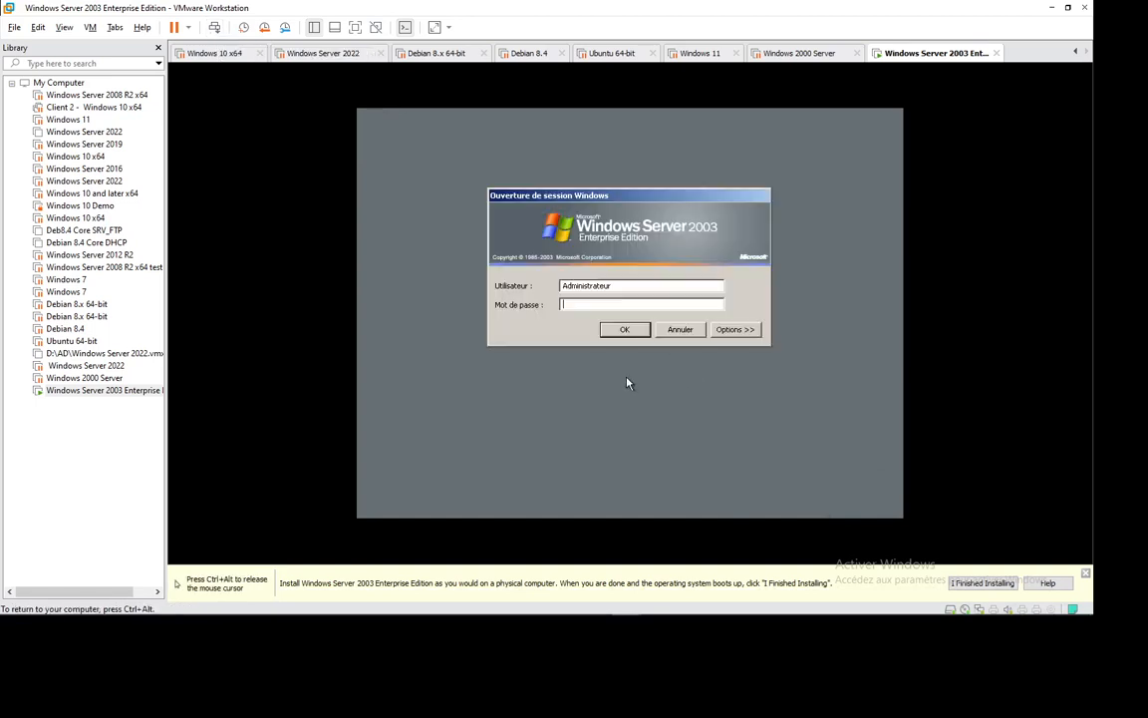
text(********)
key(Return)
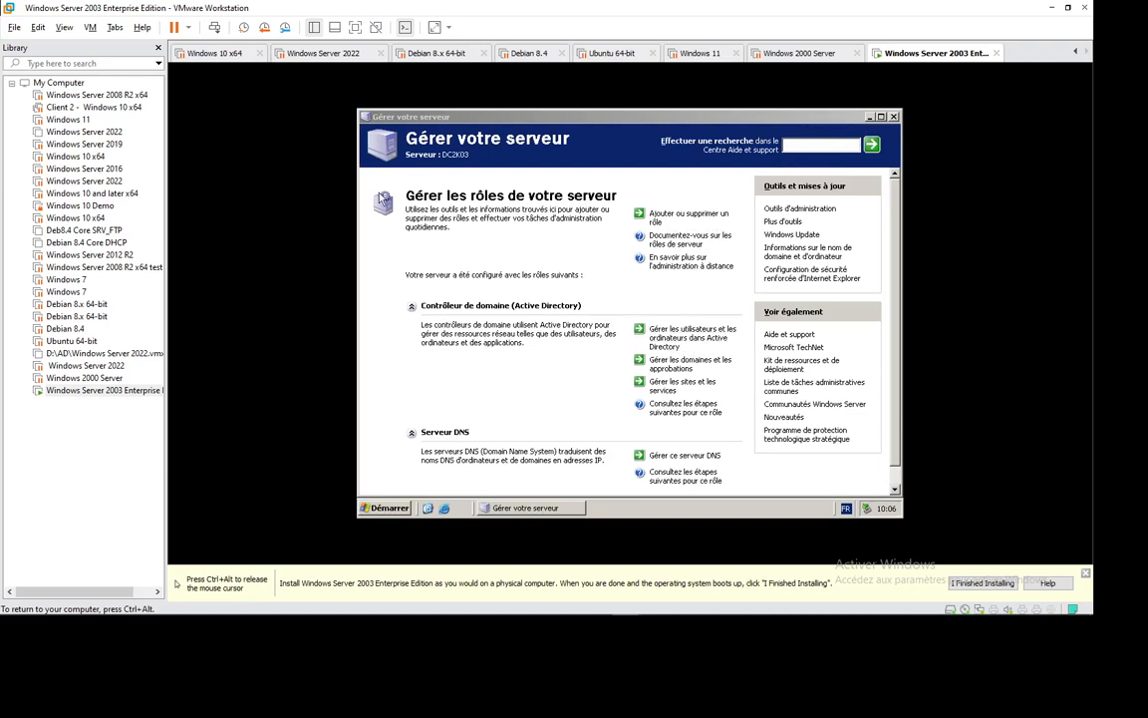
- Minimize Gérer votre serveur and display abc4.com's Users container in Utilisateurs et ordinateurs Active Directory
click(869, 118)
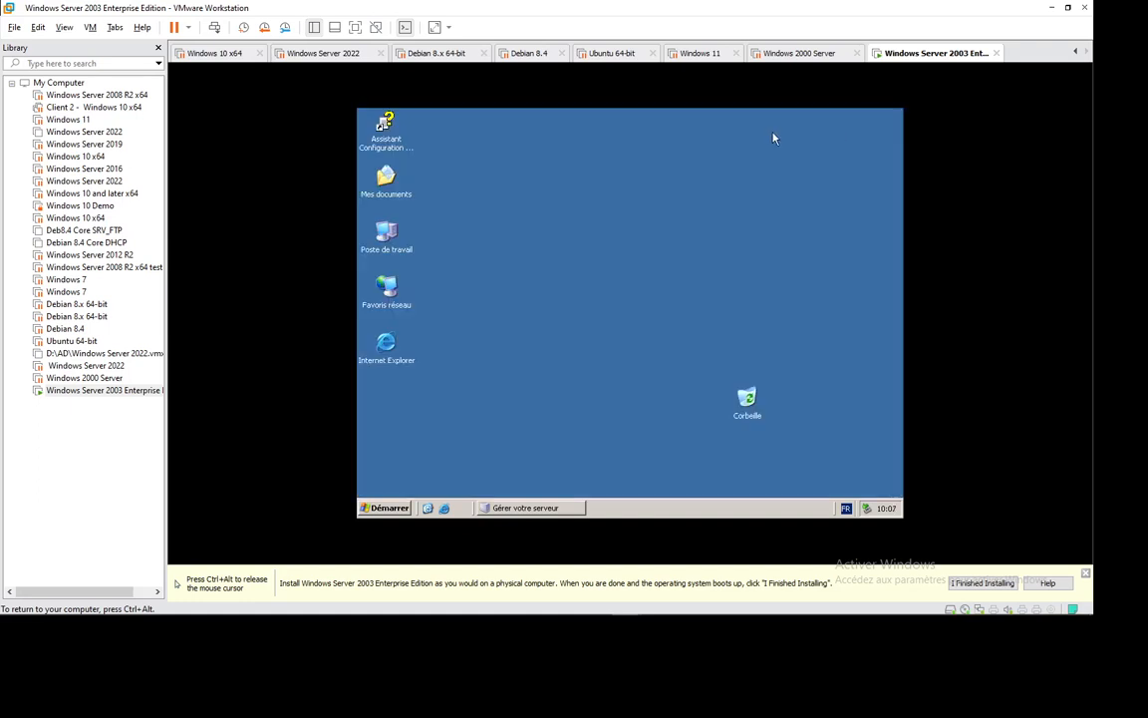
click(387, 507)
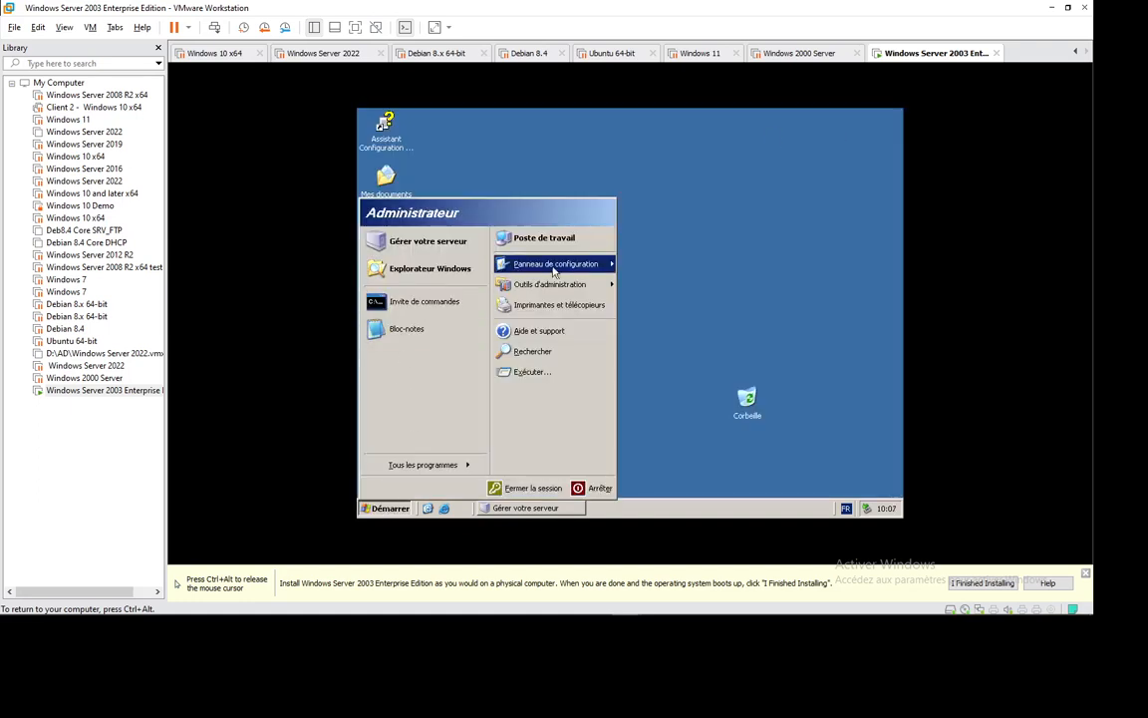
mouse_move(574, 288)
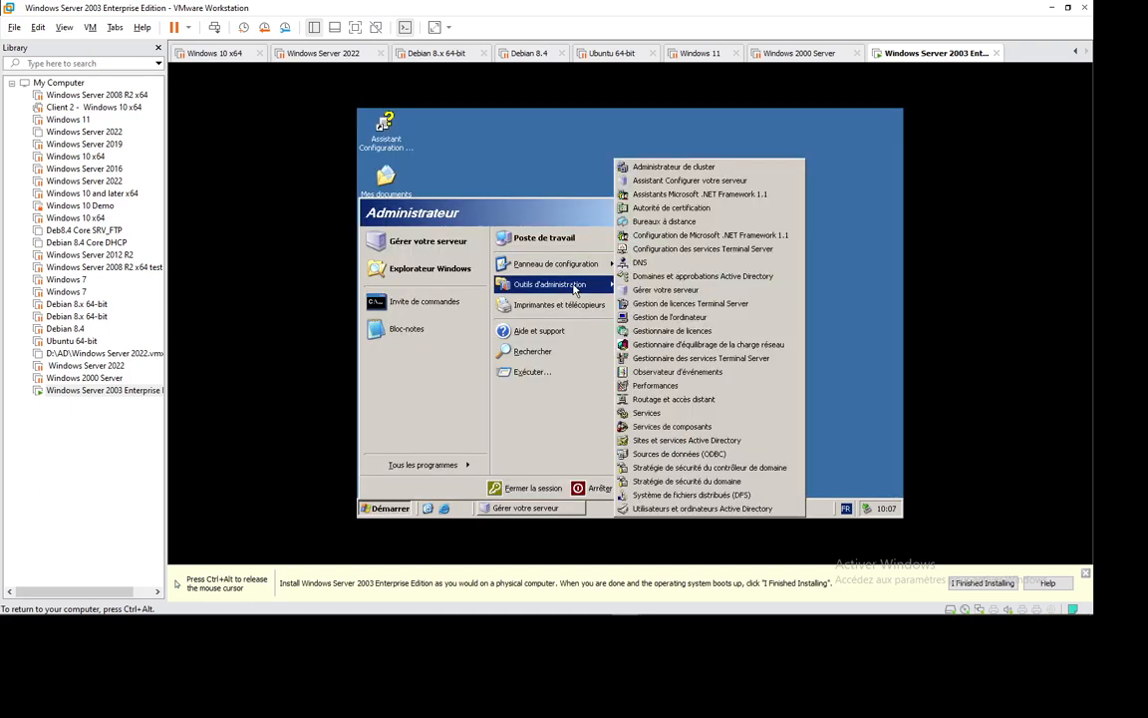
click(688, 508)
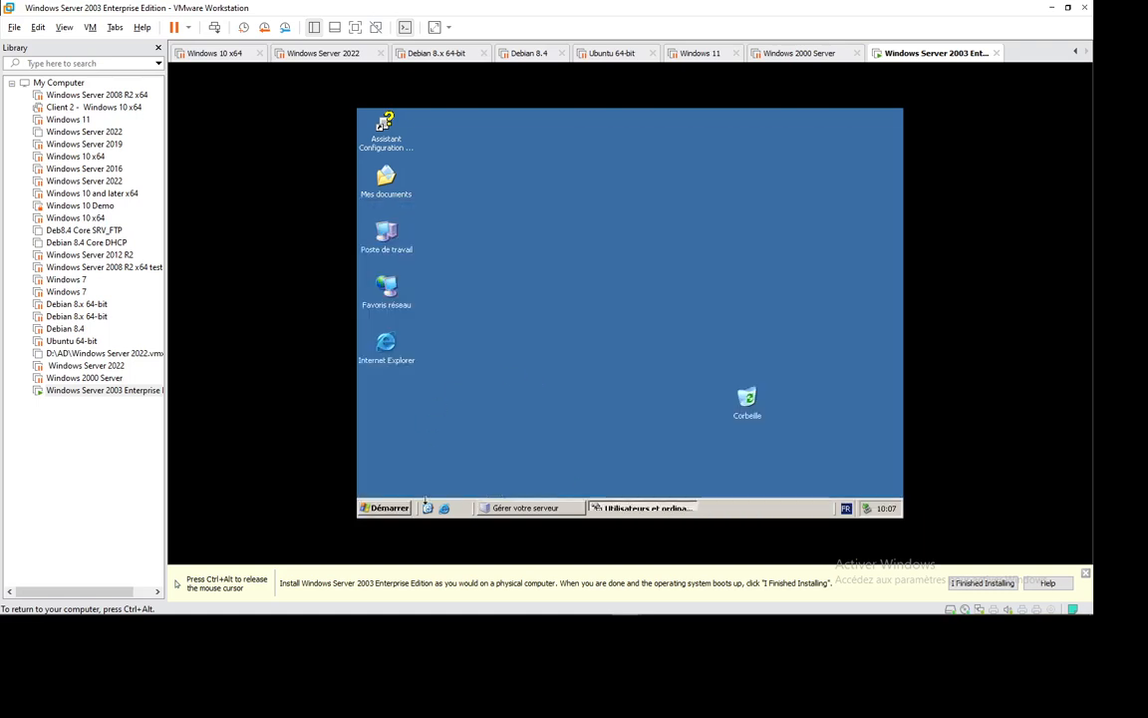
click(387, 509)
click(661, 141)
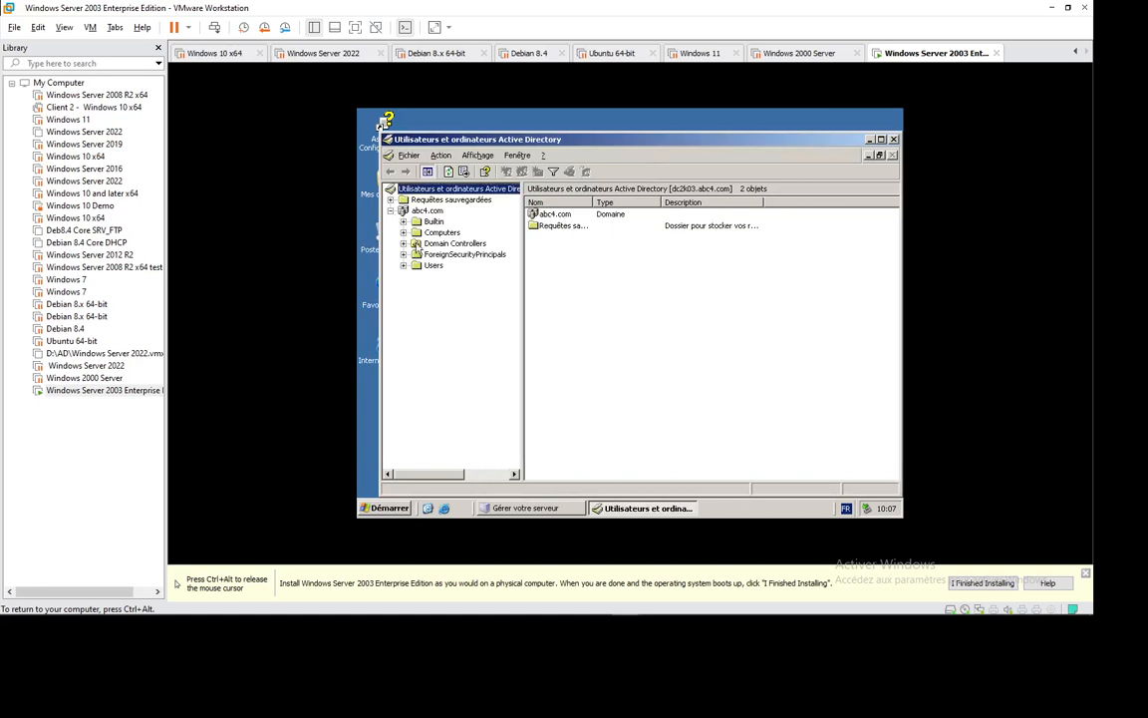
click(433, 265)
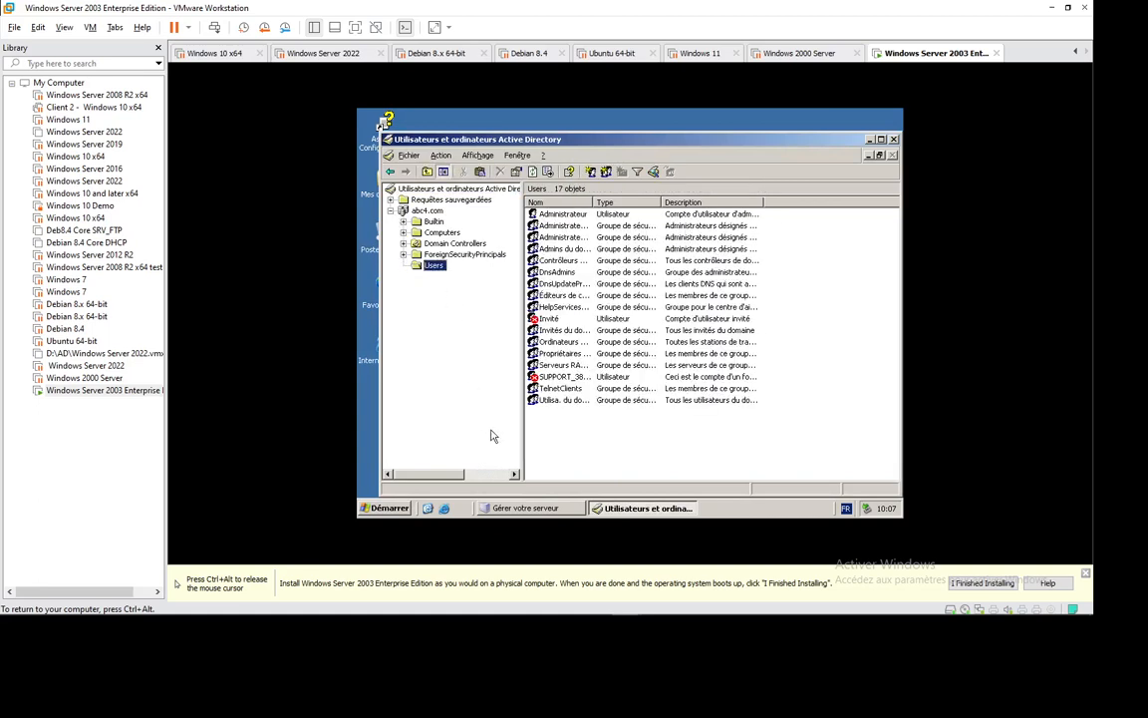
- Open the DNS administration console and tile it vertically beside Utilisateurs et ordinateurs Active Directory
click(387, 508)
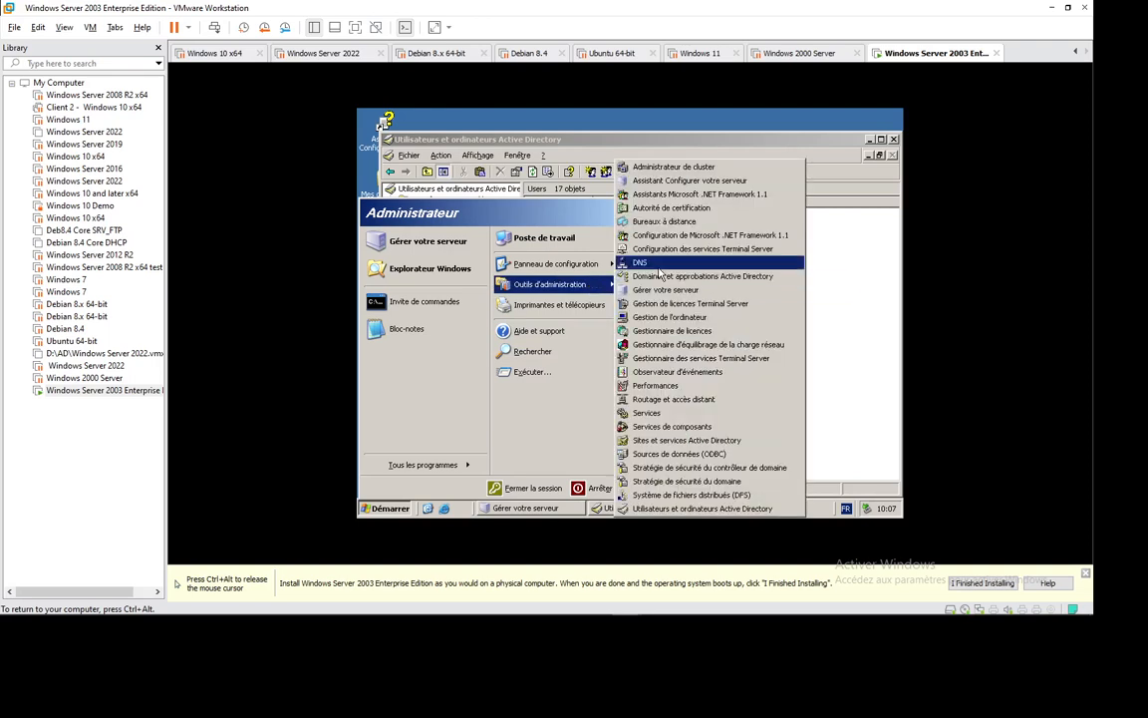
click(656, 264)
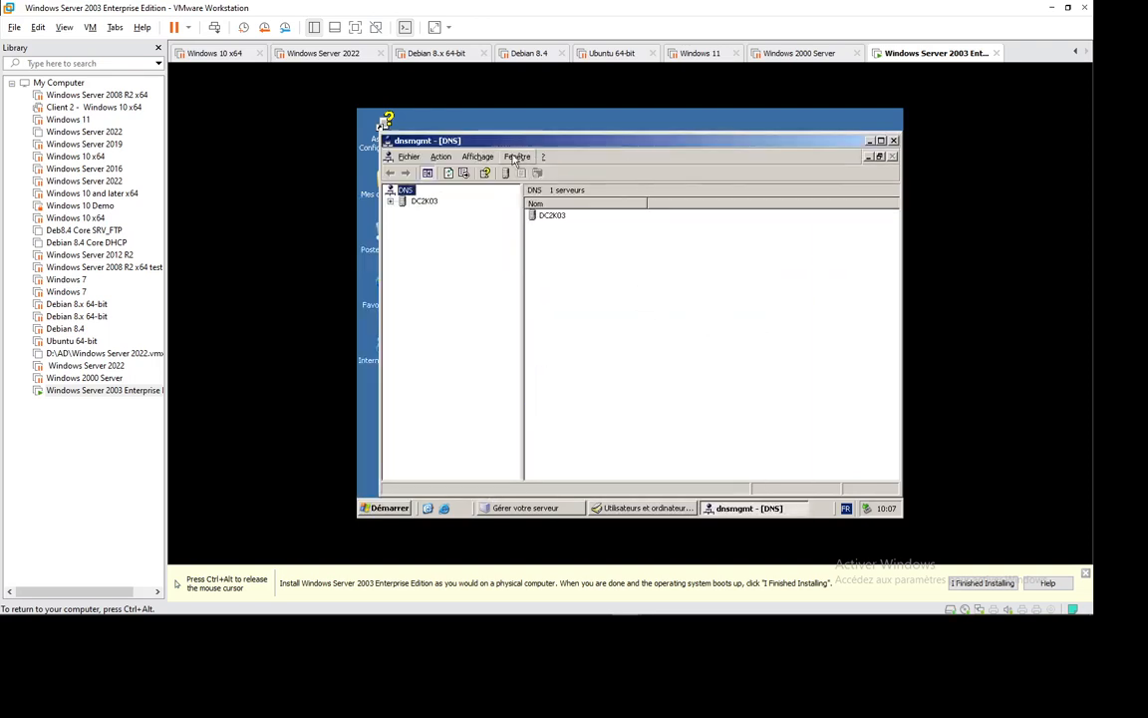
drag(482, 145, 828, 162)
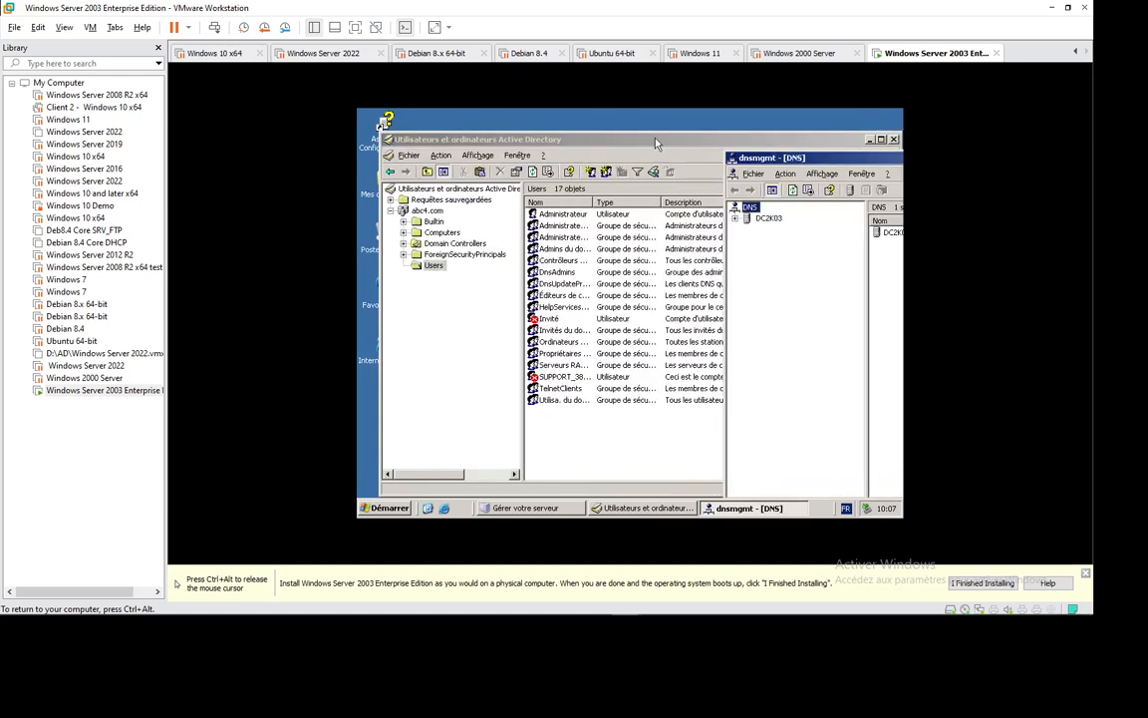
drag(589, 140, 479, 143)
right_click(824, 511)
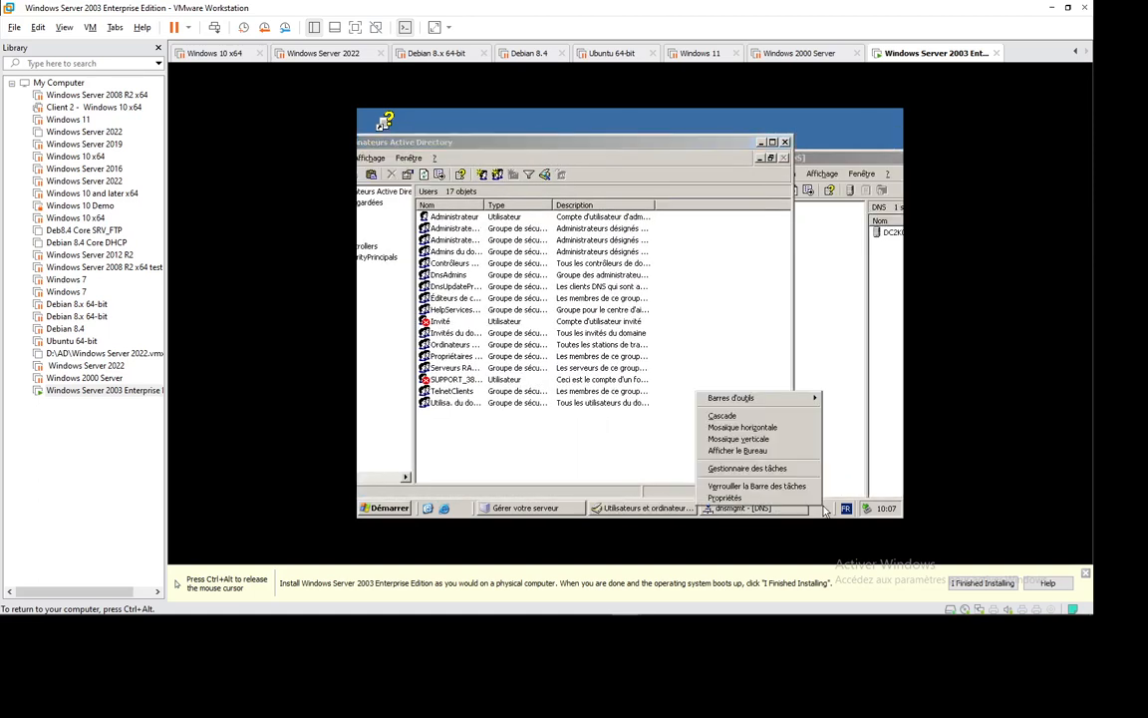
click(778, 440)
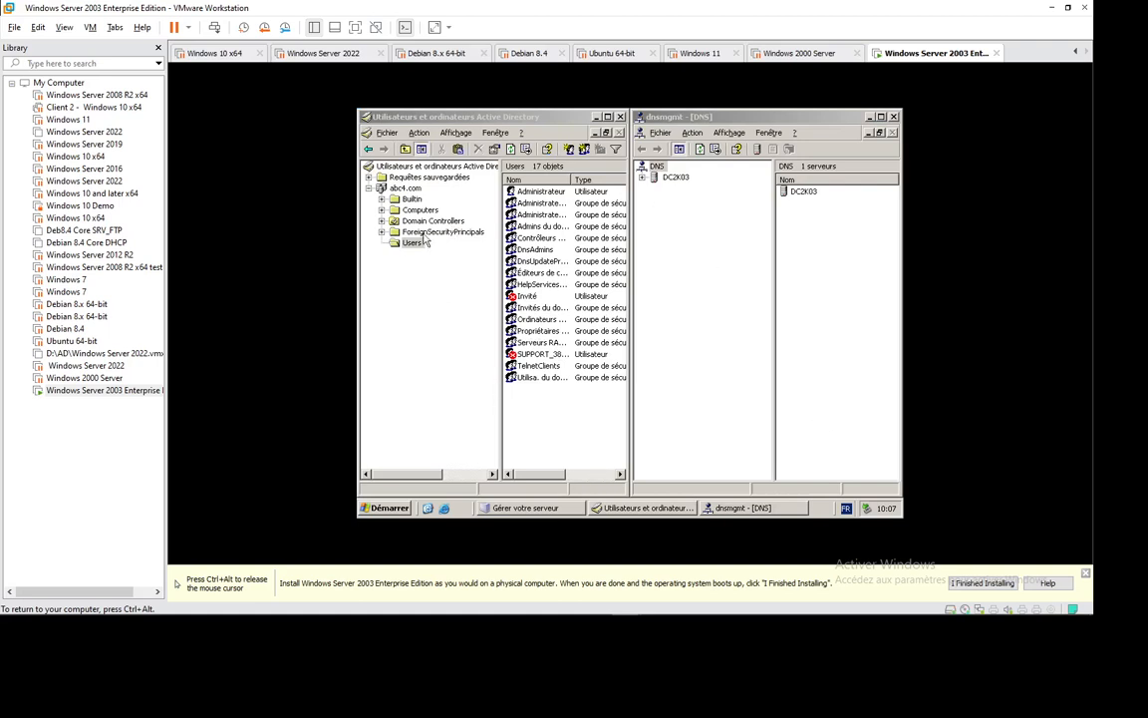
- Expand DC2K03's forward lookup zone abc4.com and inspect the _ldap service record in its _tcp folder
double_click(675, 176)
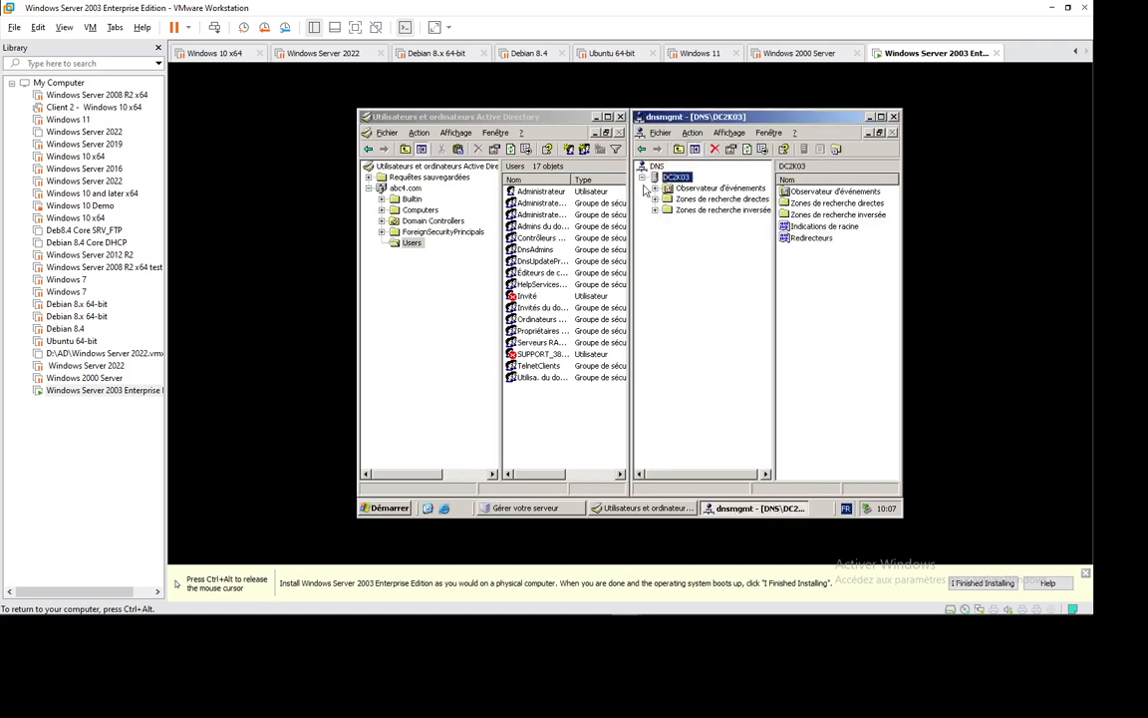
double_click(666, 202)
click(678, 222)
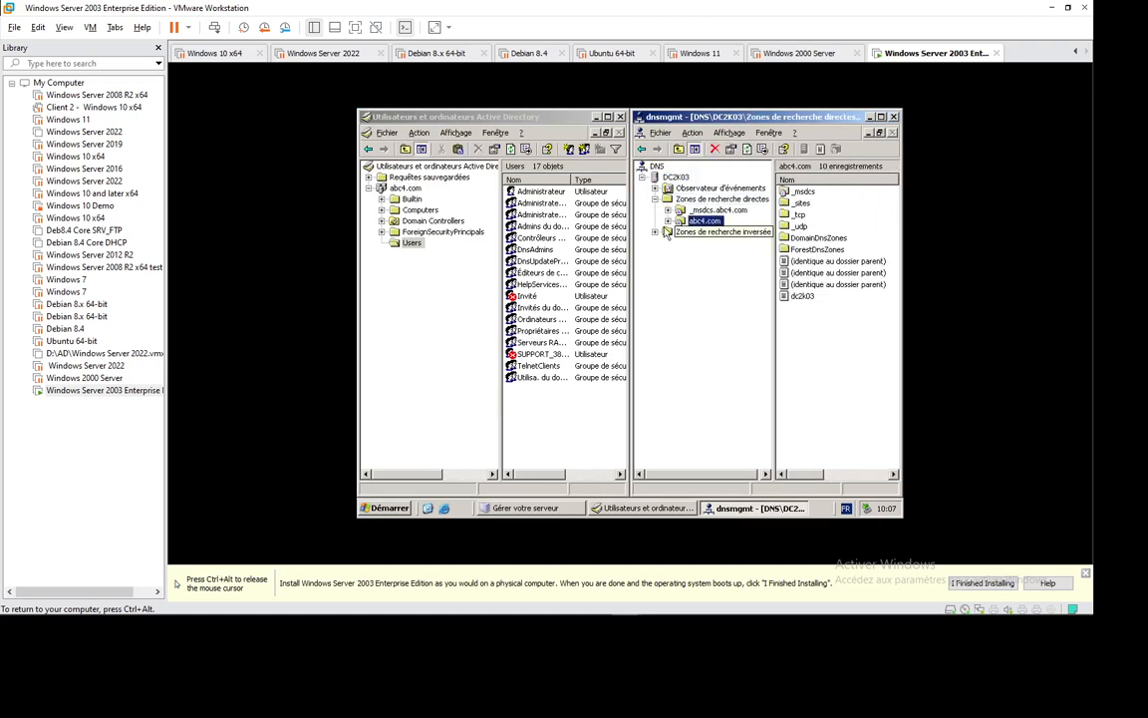
click(668, 221)
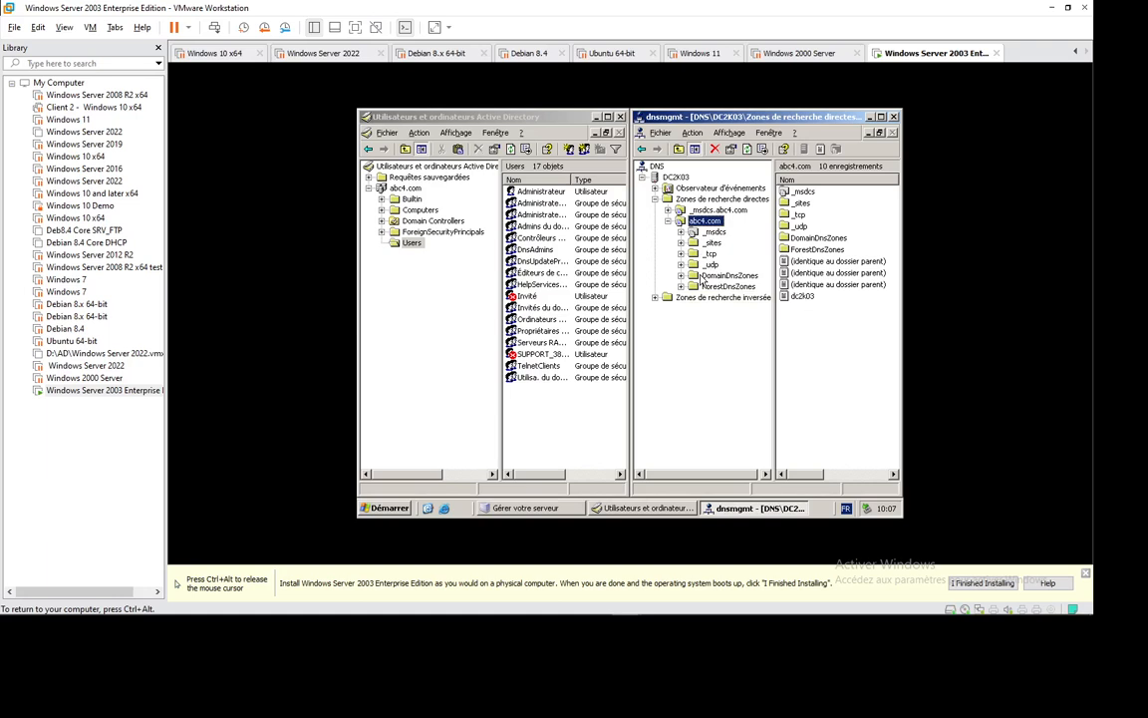
click(710, 254)
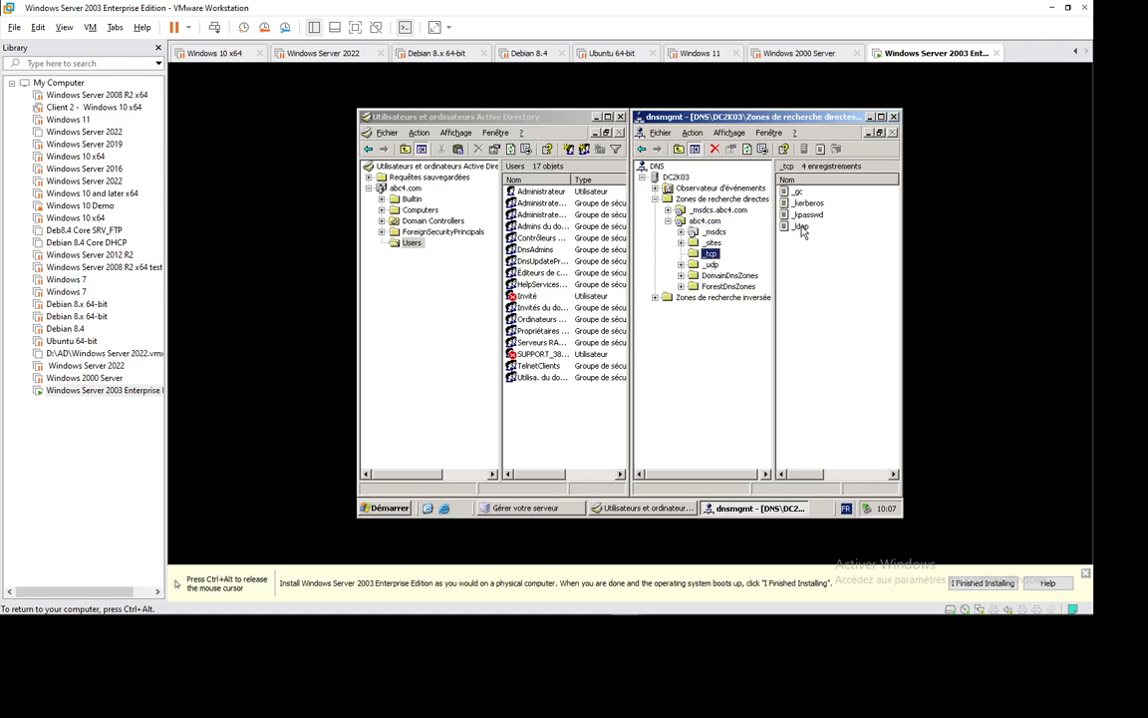
double_click(801, 228)
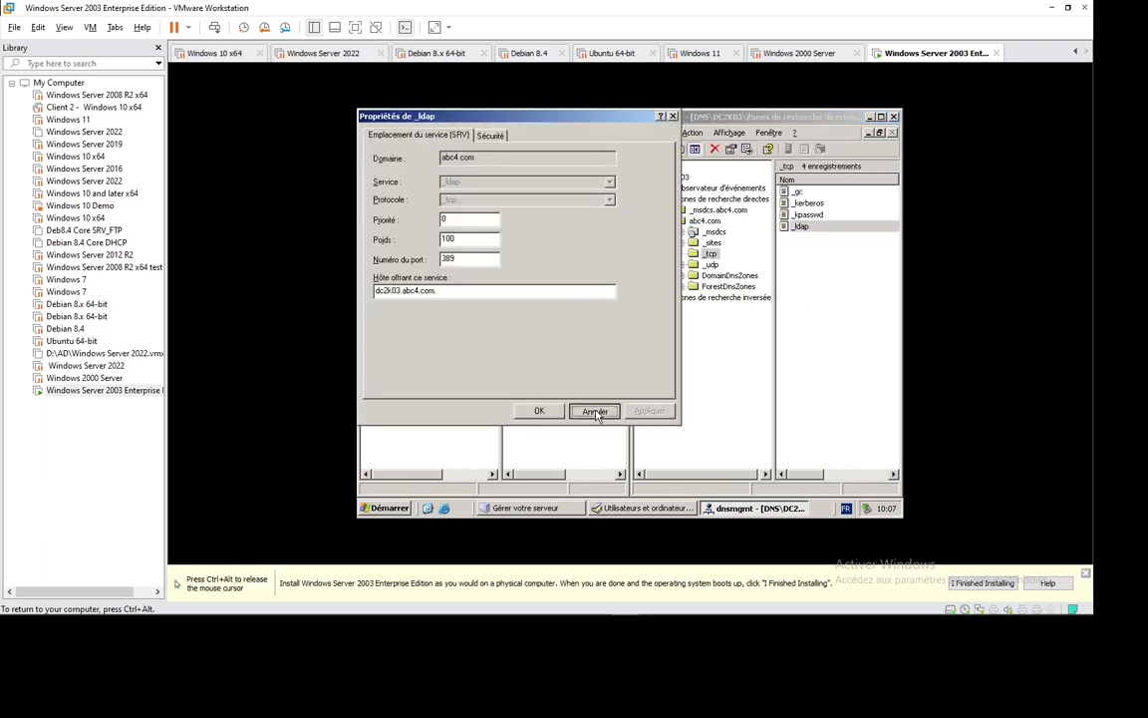
click(594, 411)
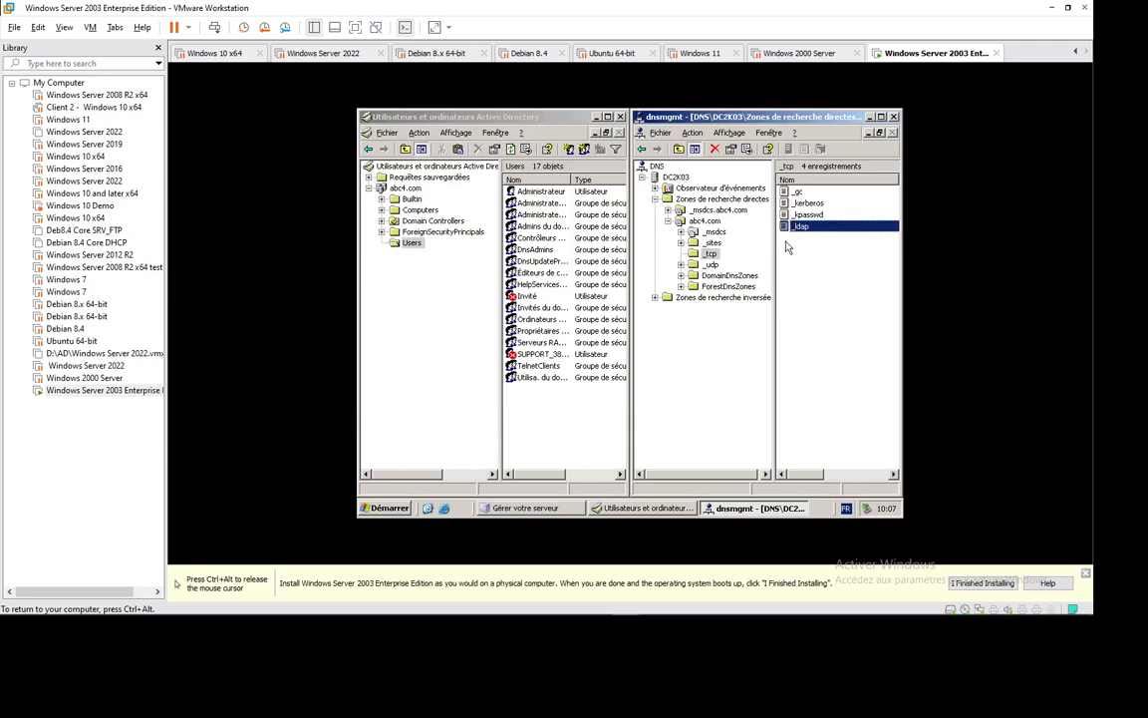
- Inspect the properties of the dc2k03 host record in the abc4.com zone, including its FQDN and security settings
click(705, 220)
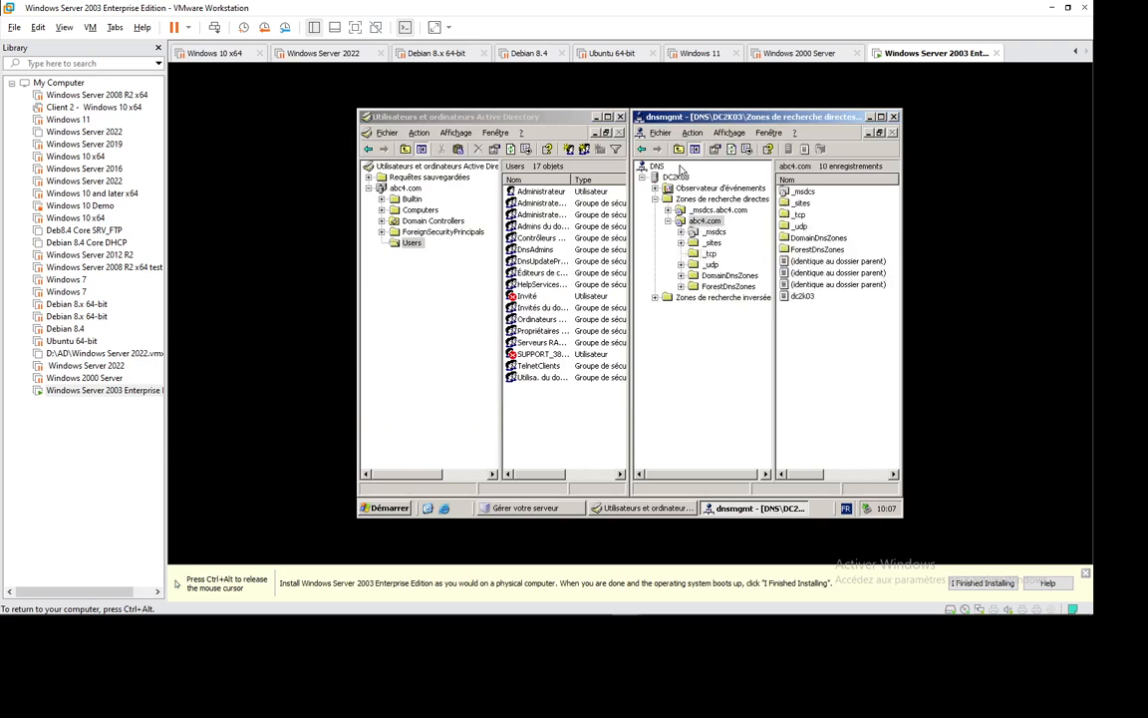
double_click(803, 296)
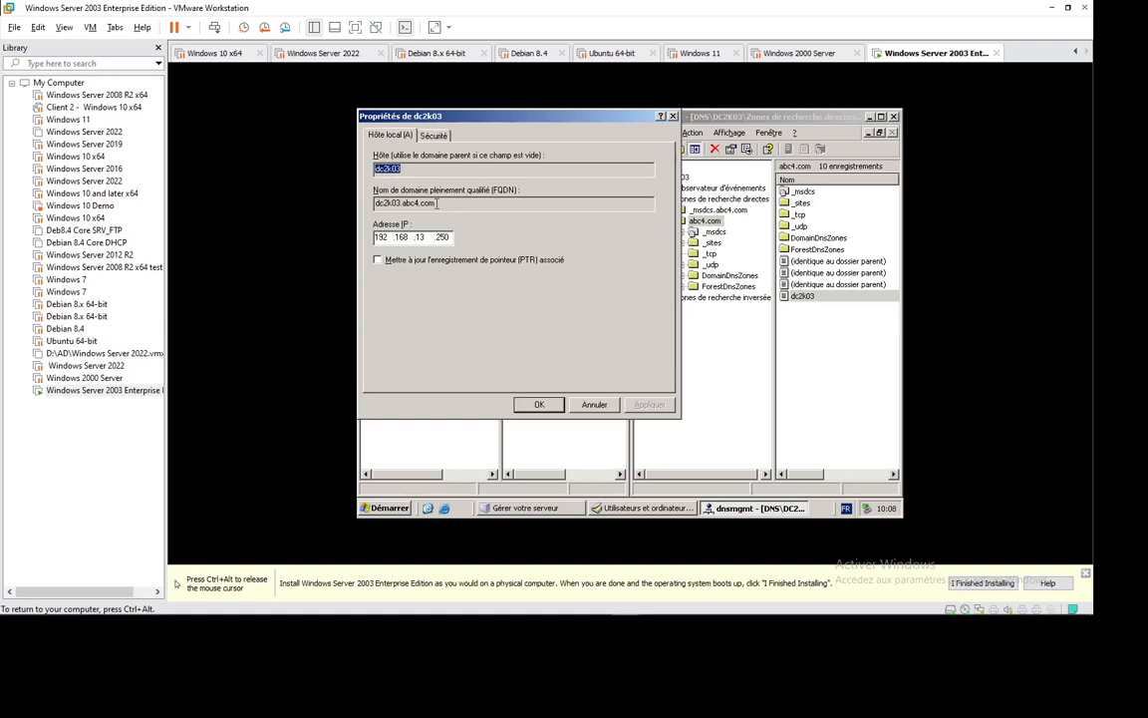
drag(439, 204, 375, 205)
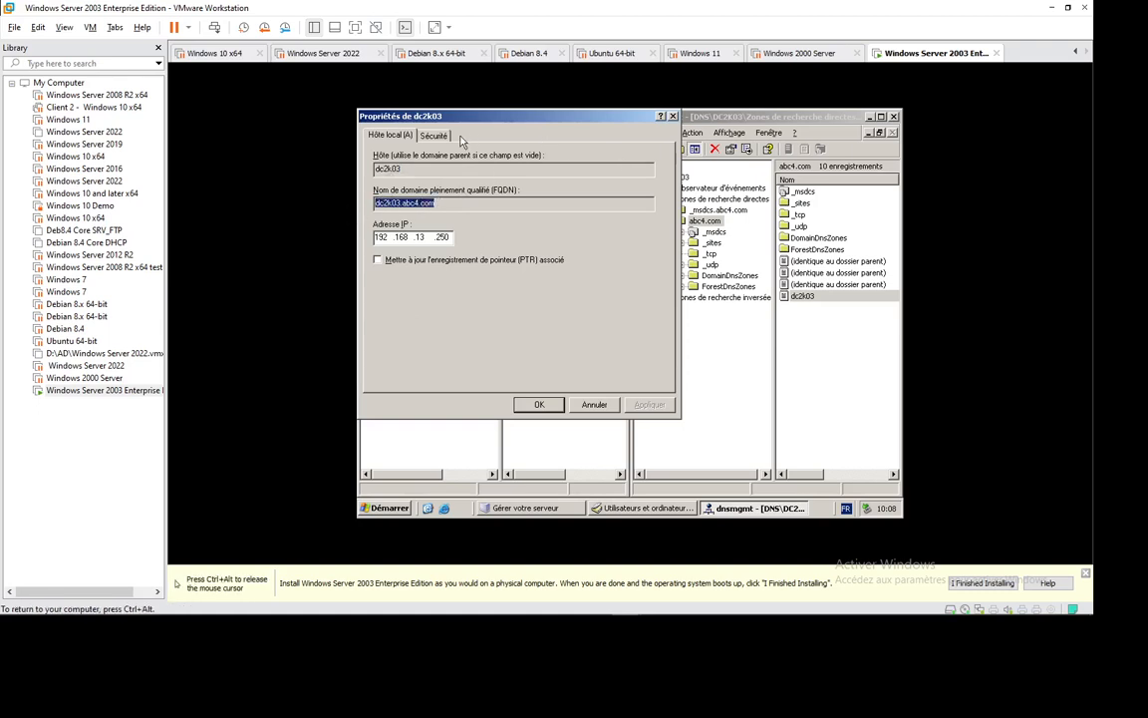
click(428, 136)
click(404, 136)
click(673, 117)
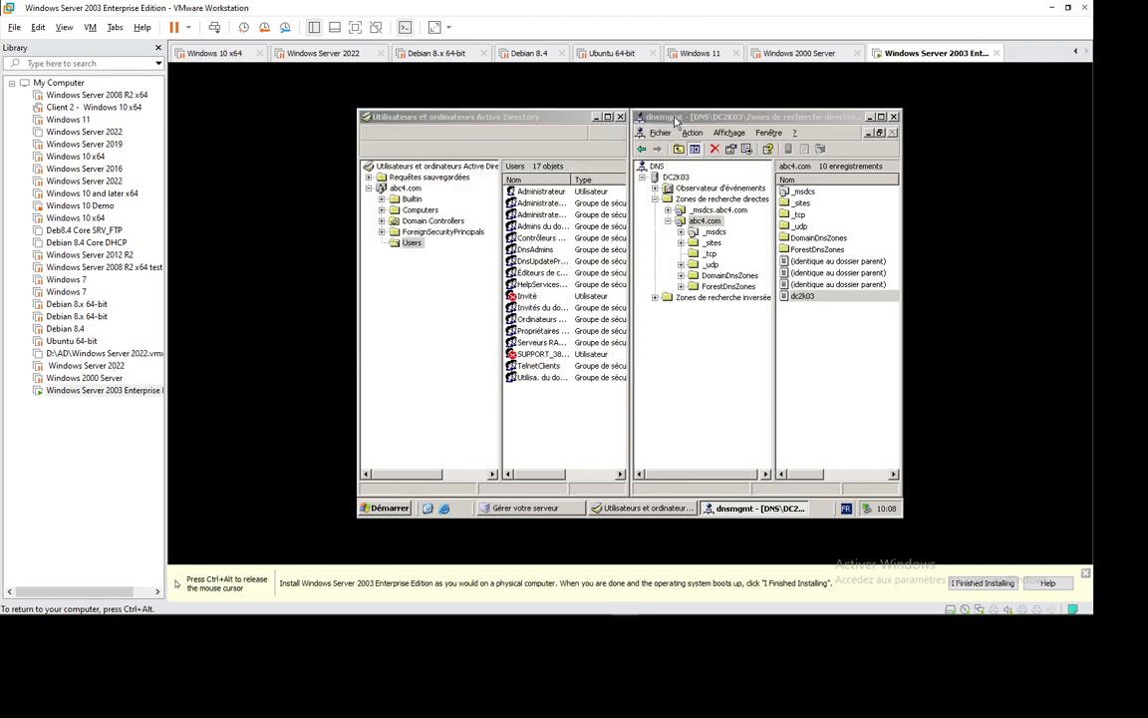
click(837, 368)
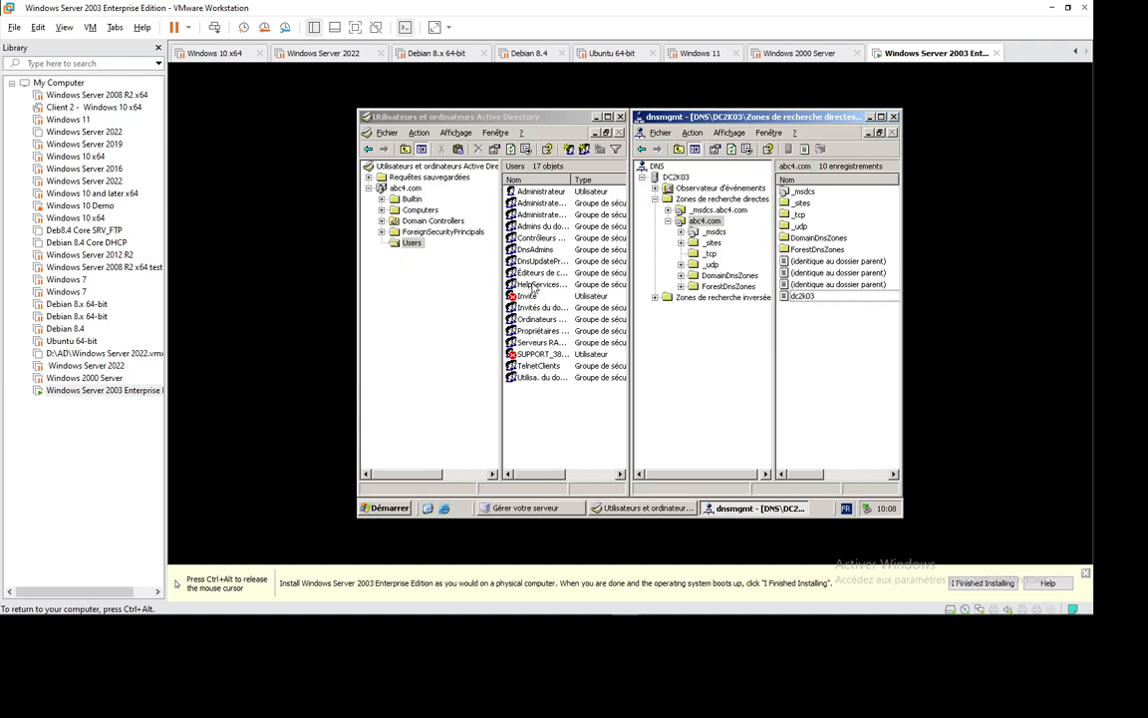
- View the Domain Controllers container and start a new user in Users with first name and logon name user1
click(432, 222)
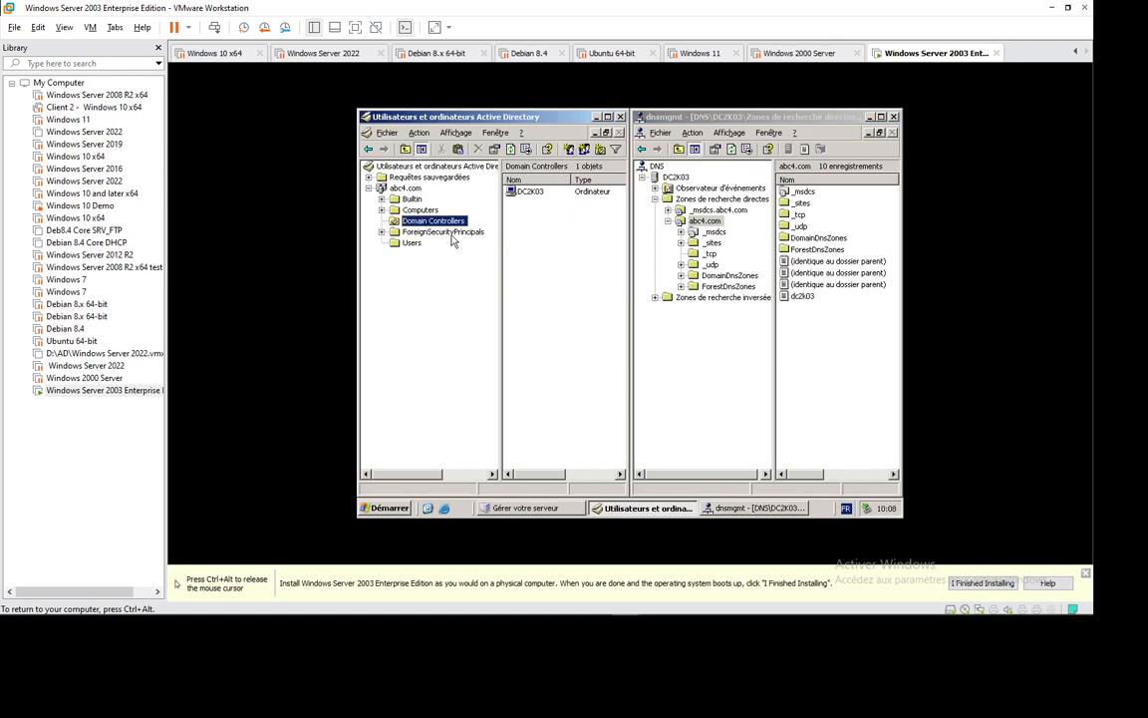
click(410, 244)
click(569, 149)
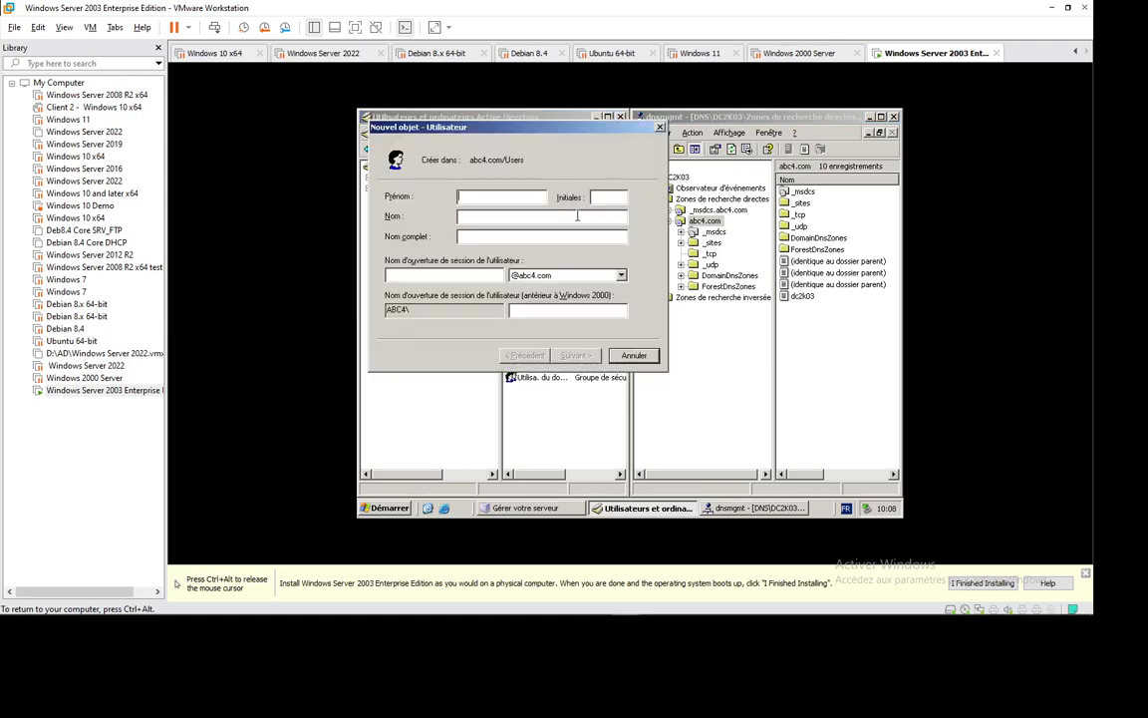
text(user1)
key(Tab)
key(Tab)
text(use)
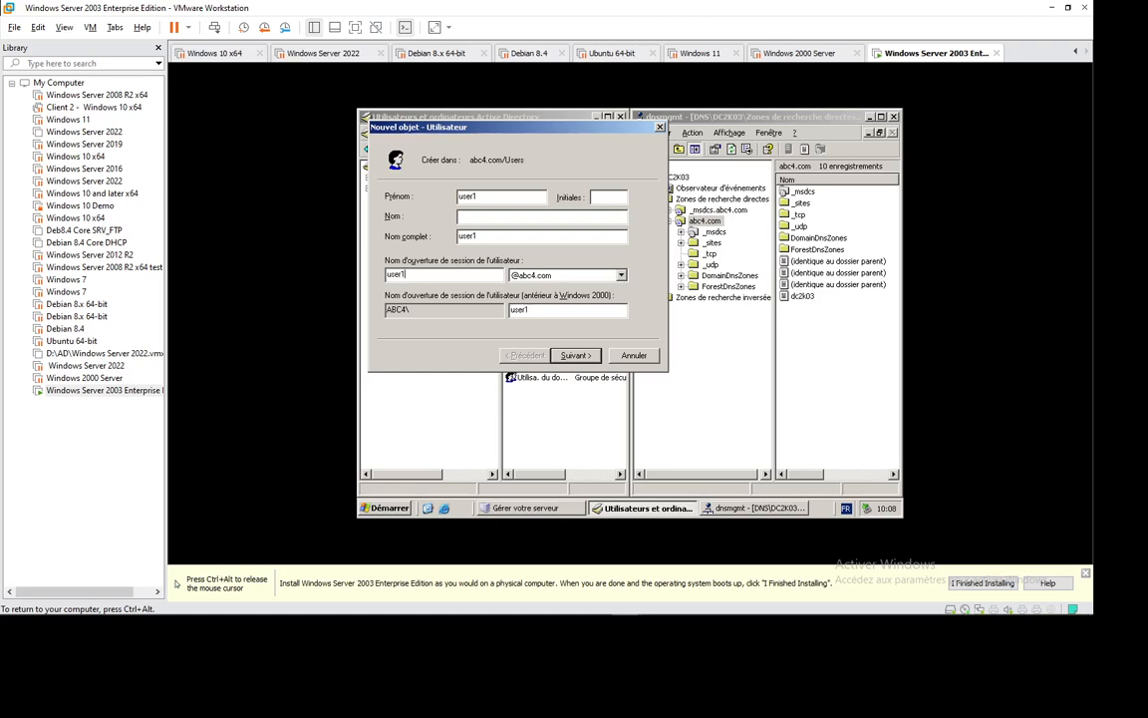
key(Return)
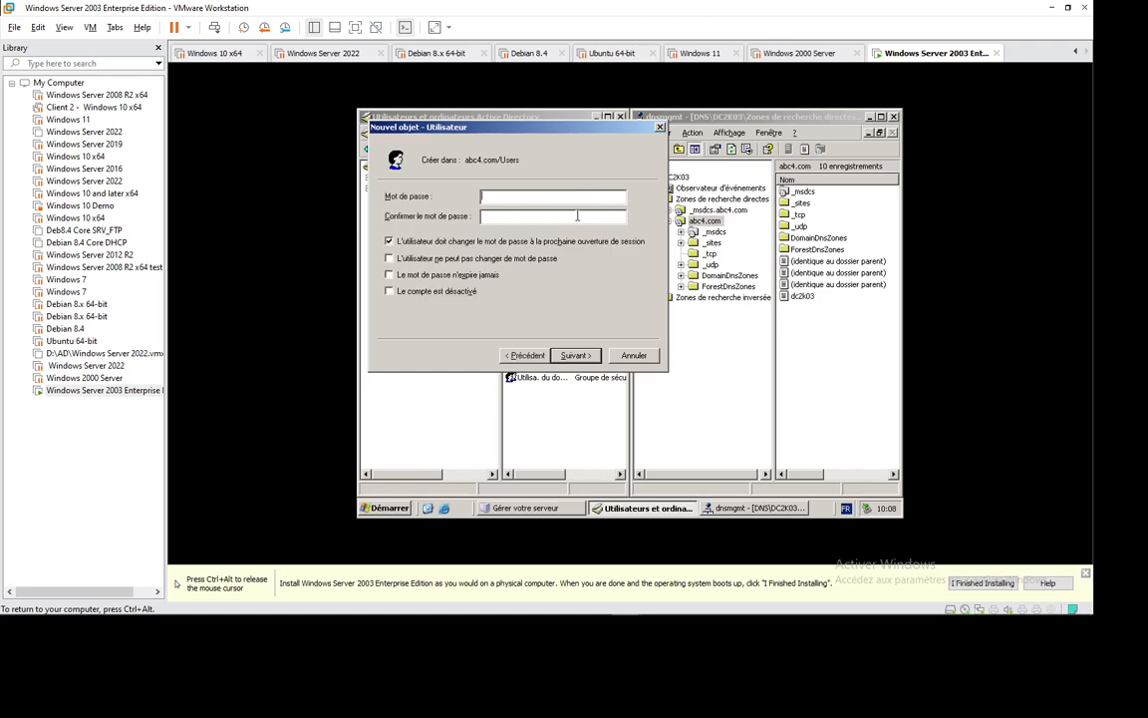
- Enter and confirm the new user's password and finish creating the account
text(•••)
key(Return)
click(576, 355)
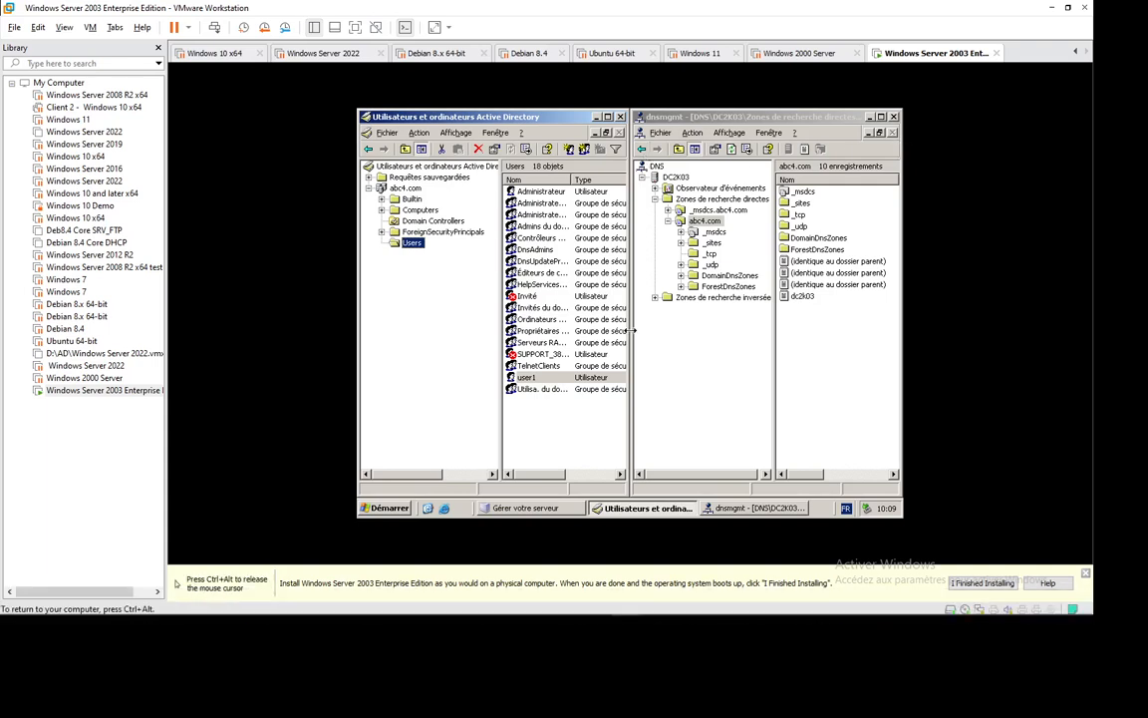
key(ctrl+alt)
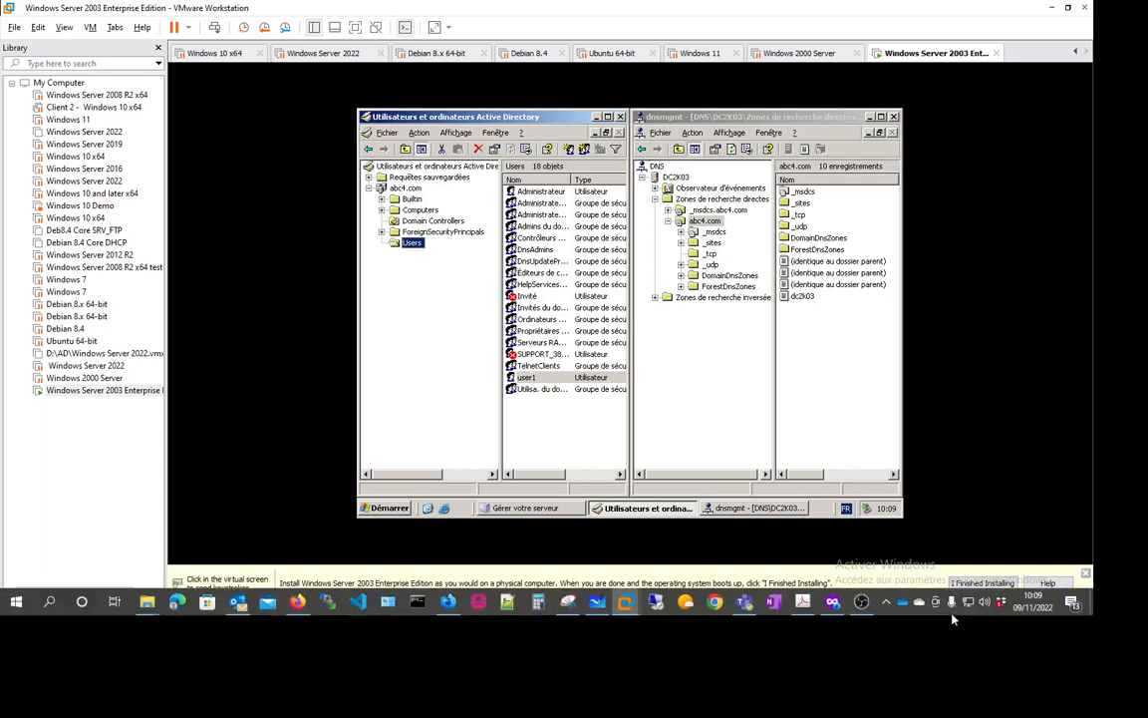
click(887, 602)
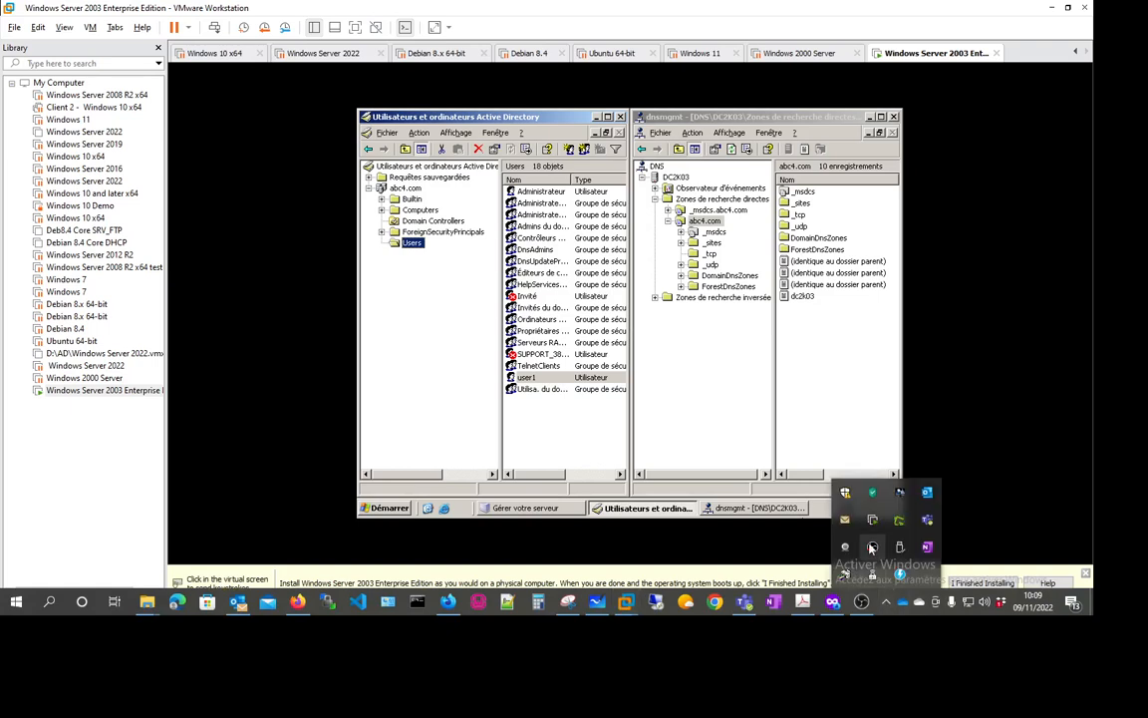